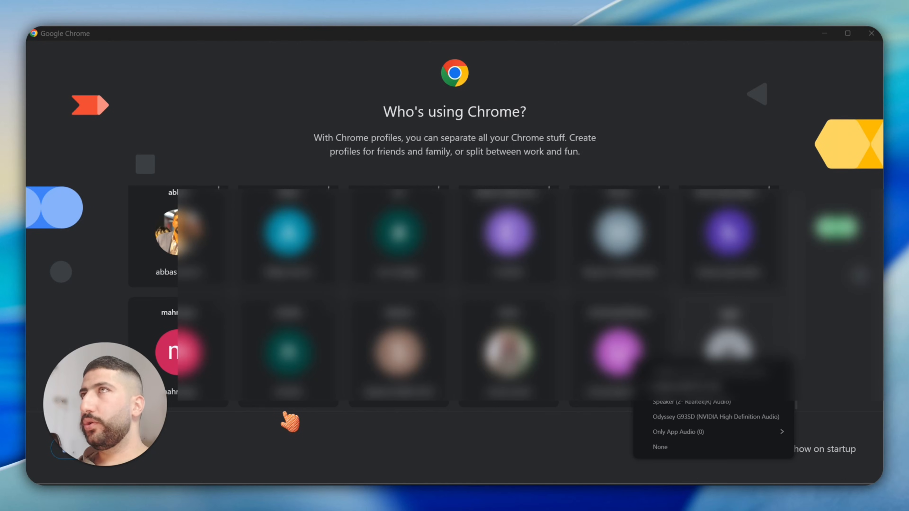
Step: Start Chrome with the first profile and open Claude from a Google search for cloude
scroll(293, 362, "up", 1)
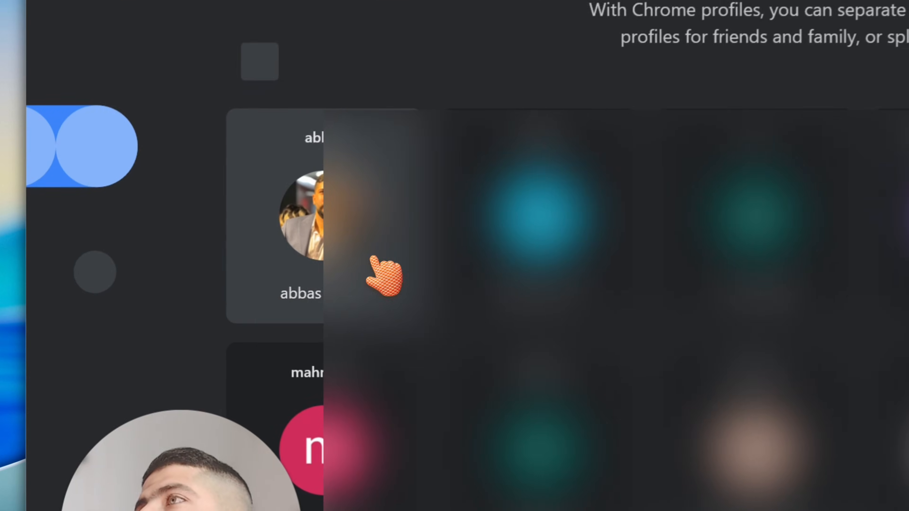
left_click(209, 274)
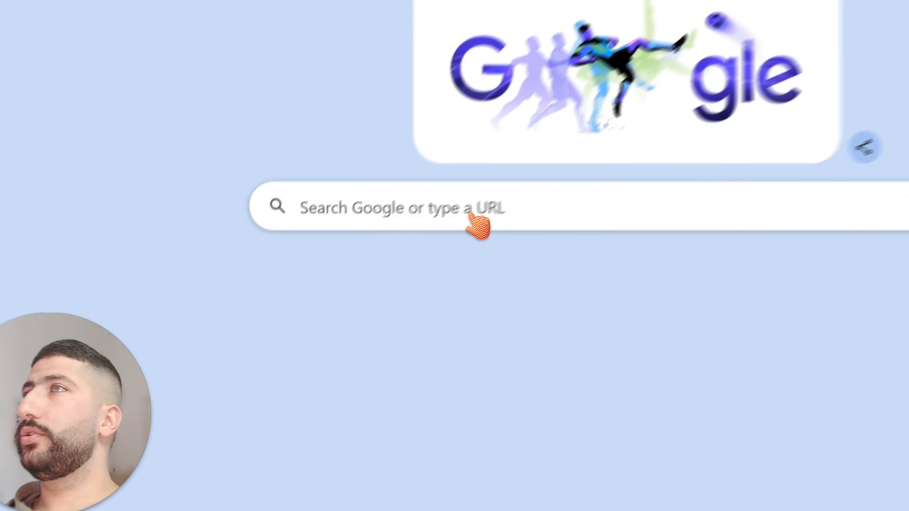
left_click(362, 281)
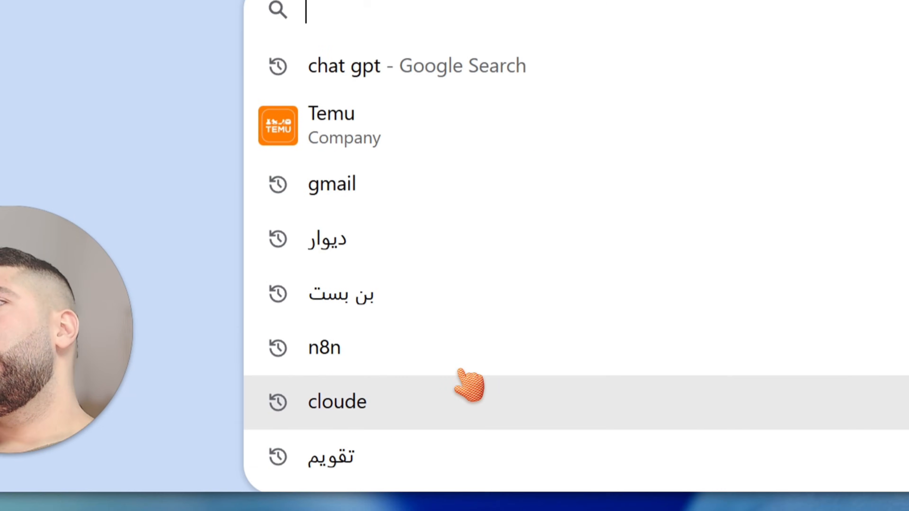
left_click(465, 382)
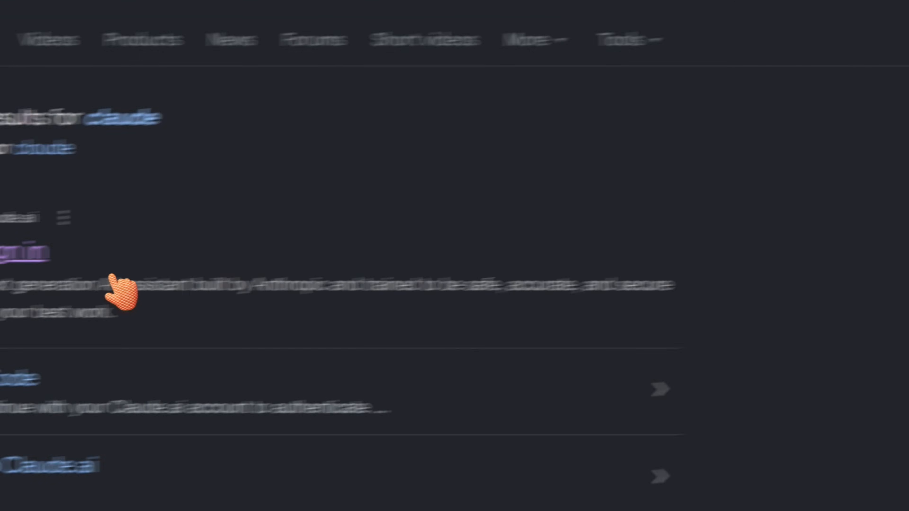
left_click(285, 255)
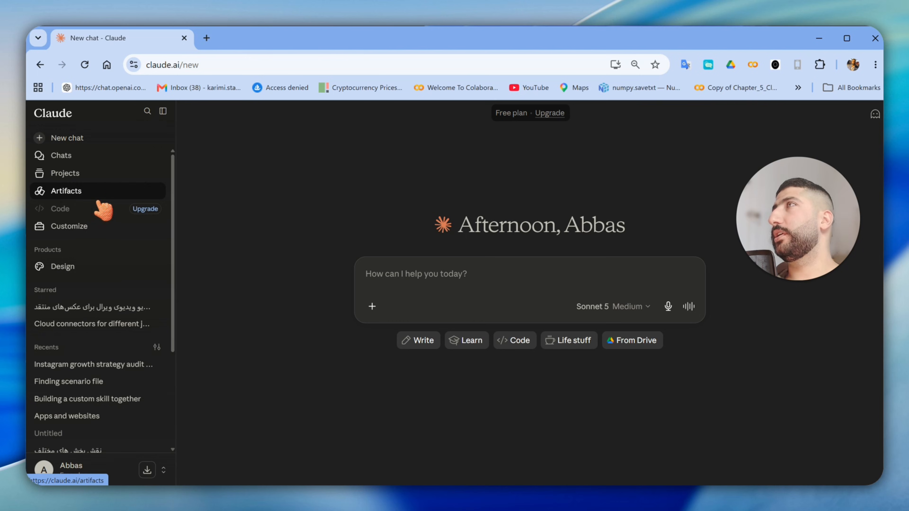
Step: Open the Skills section of Claude's customization settings
left_click(86, 140)
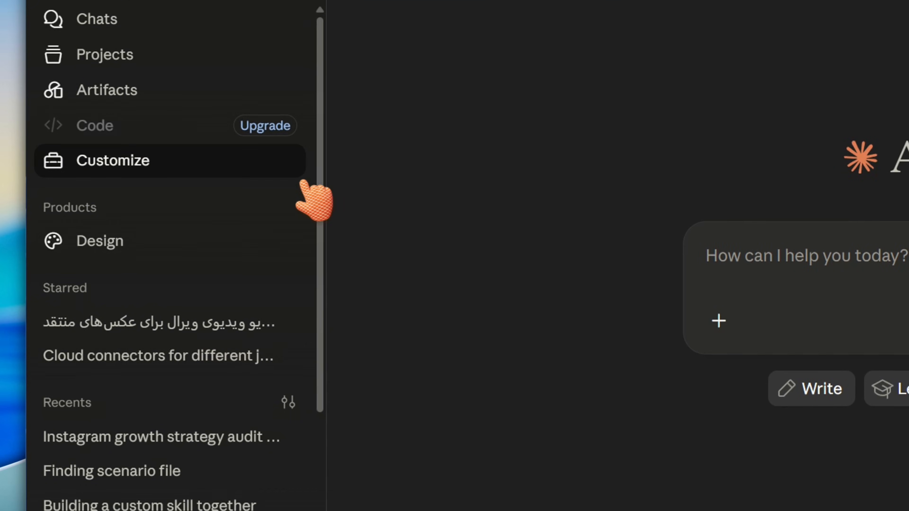
left_click(189, 190)
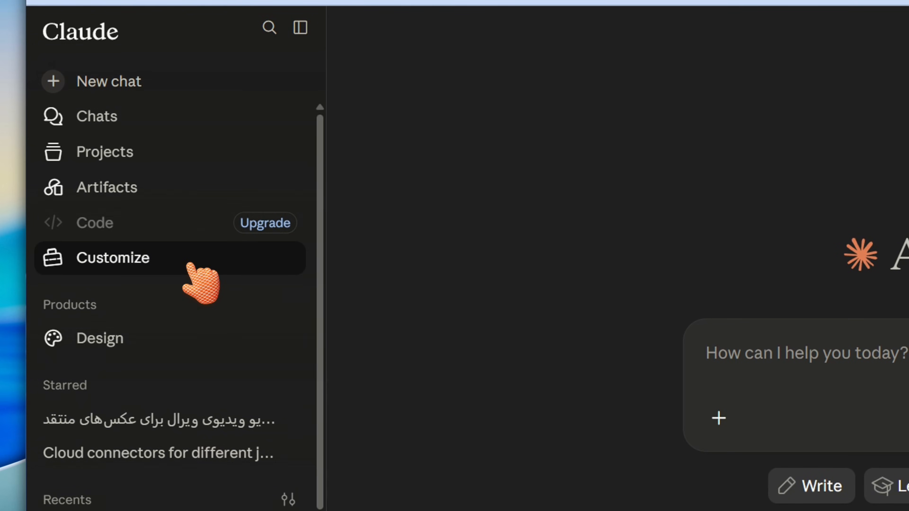
left_click(188, 264)
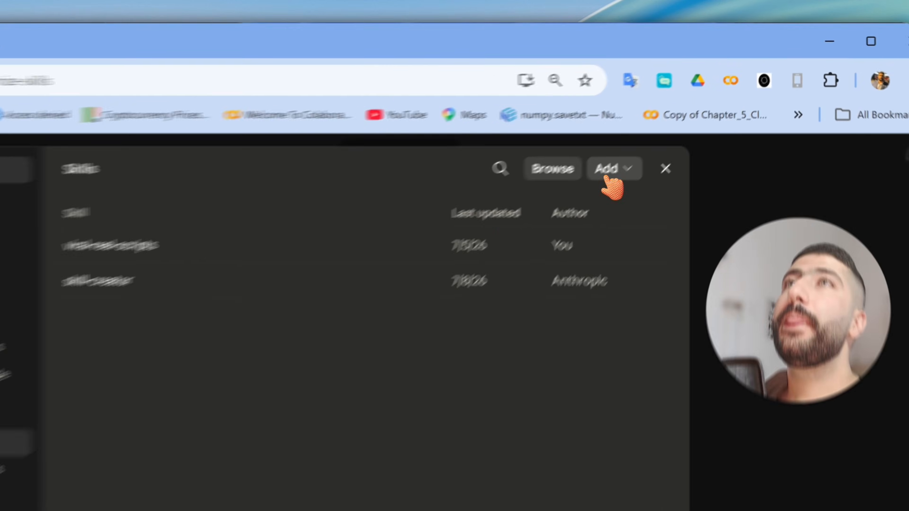
Step: Look through the ways to add a skill and browse the Anthropic skills in the directory
left_click(676, 126)
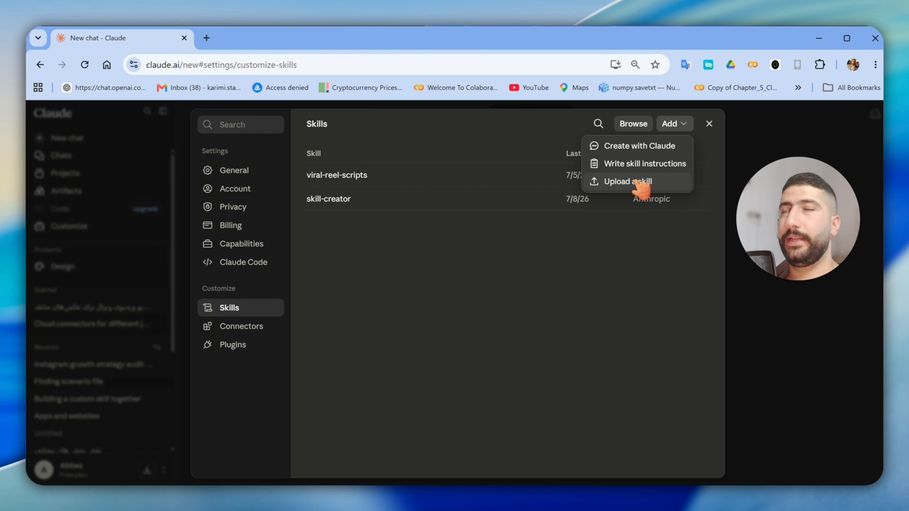
left_click(630, 125)
left_click(630, 126)
scroll(524, 242, "down", 5)
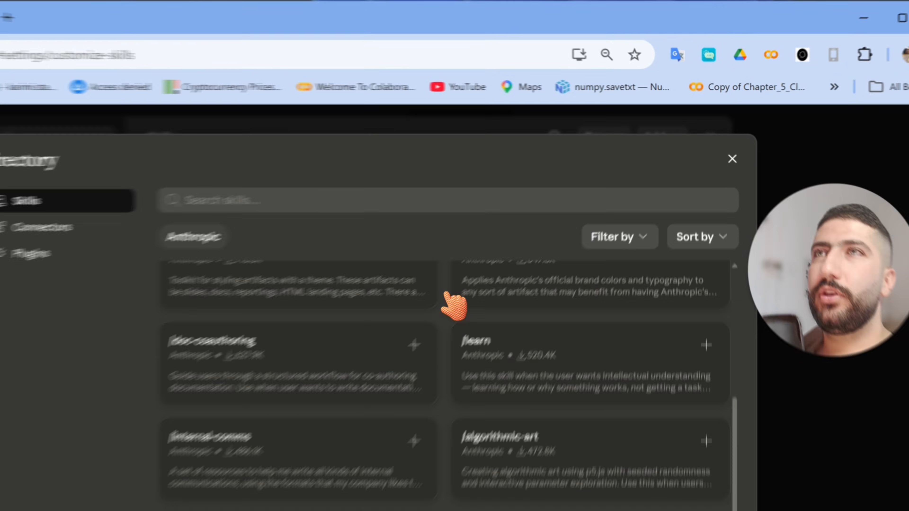
scroll(454, 305, "up", 4)
scroll(447, 304, "down", 5)
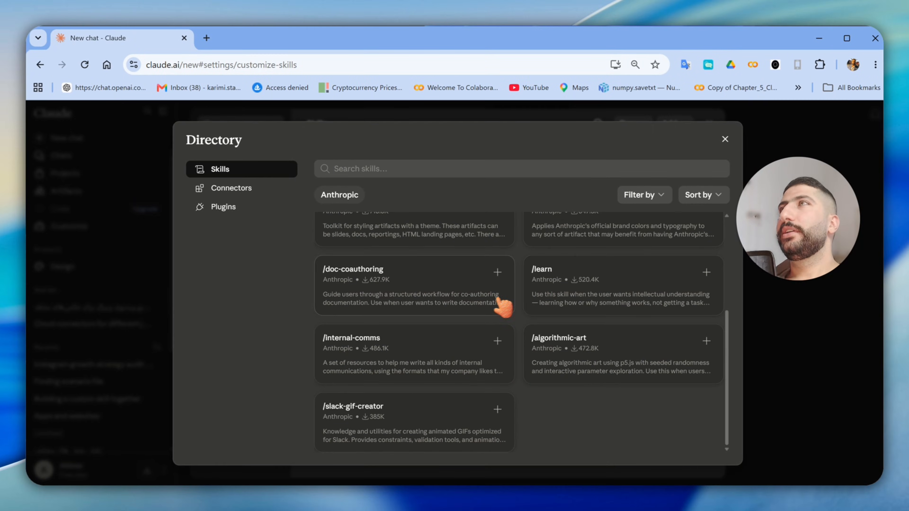
scroll(465, 275, "up", 2)
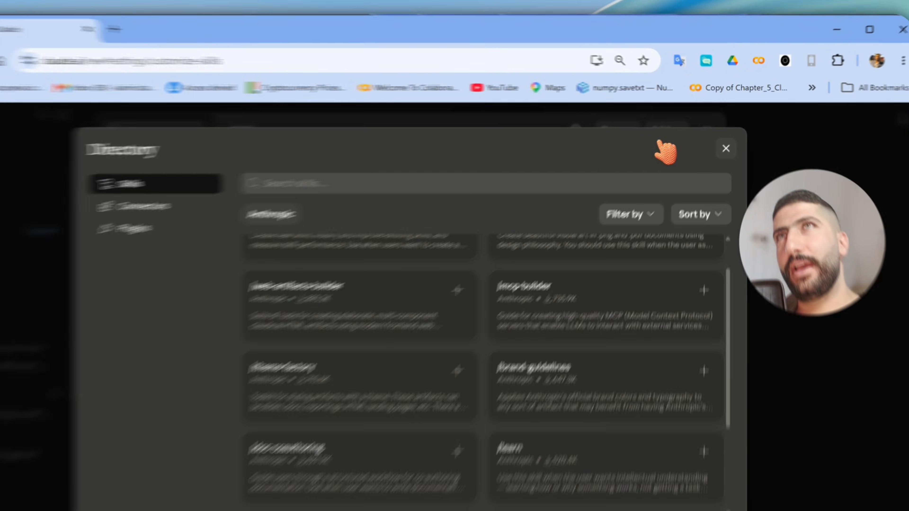
Step: Leave the skills directory and start a skill from written instructions, naming it senario
left_click(726, 148)
left_click(662, 130)
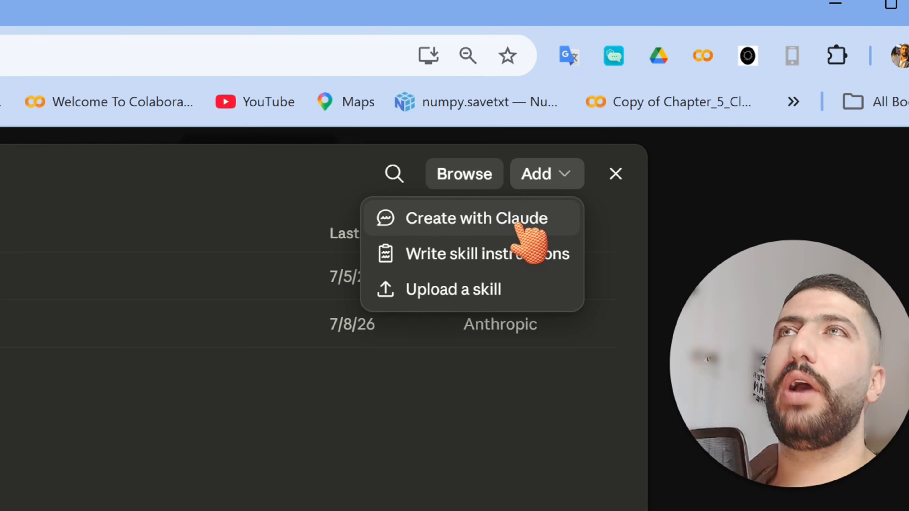
left_click(506, 263)
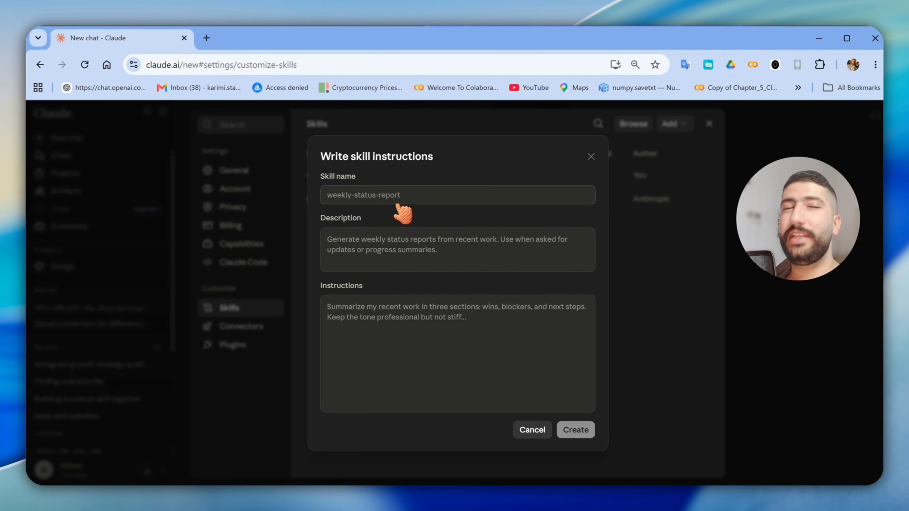
left_click(388, 202)
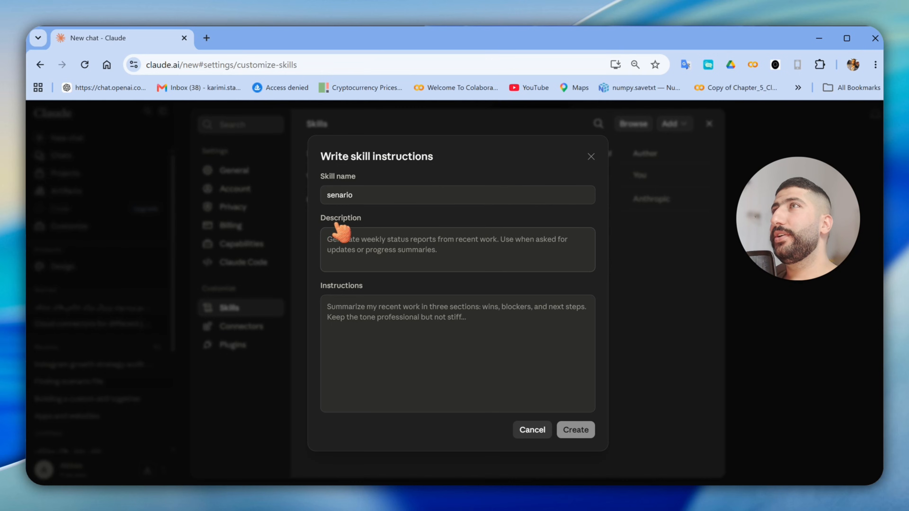
left_click(207, 38)
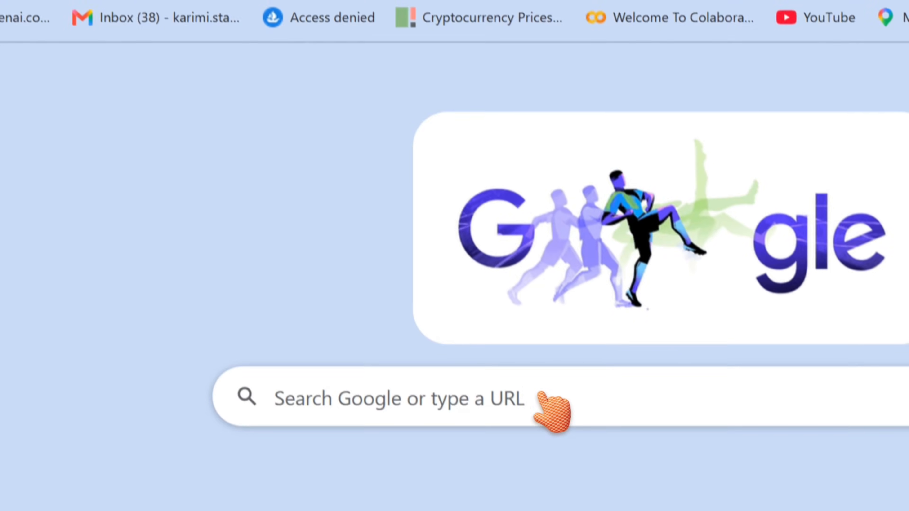
left_click(480, 385)
left_click(461, 392)
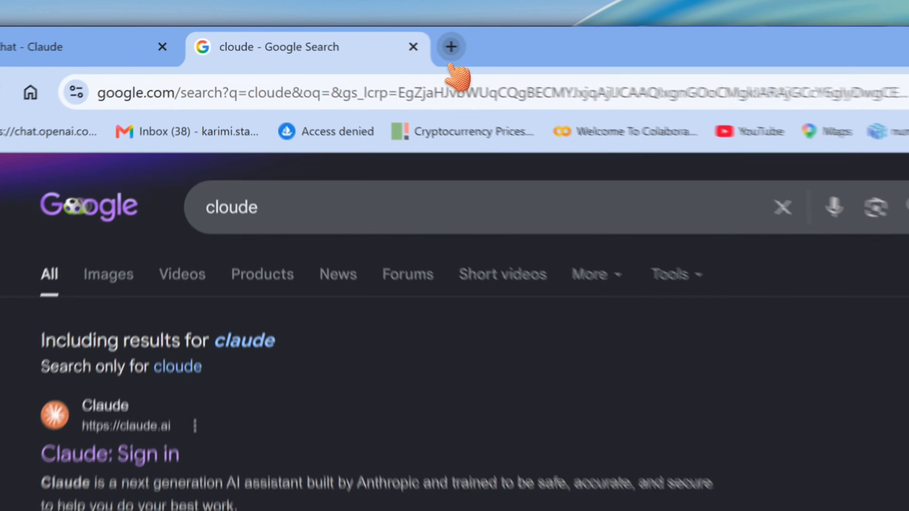
Step: Search Google for chat gpt in another browser tab and open the official ChatGPT site
left_click(354, 38)
left_click(444, 51)
left_click(391, 506)
left_click(392, 510)
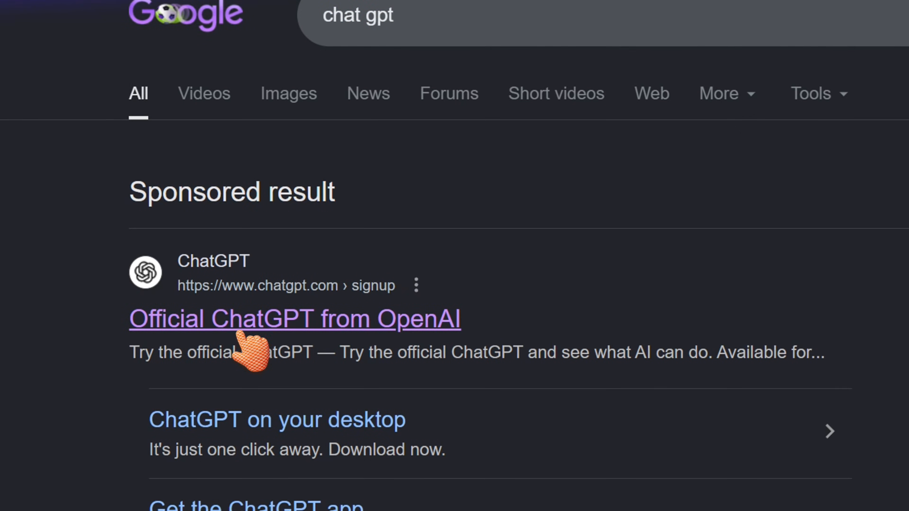
left_click(241, 324)
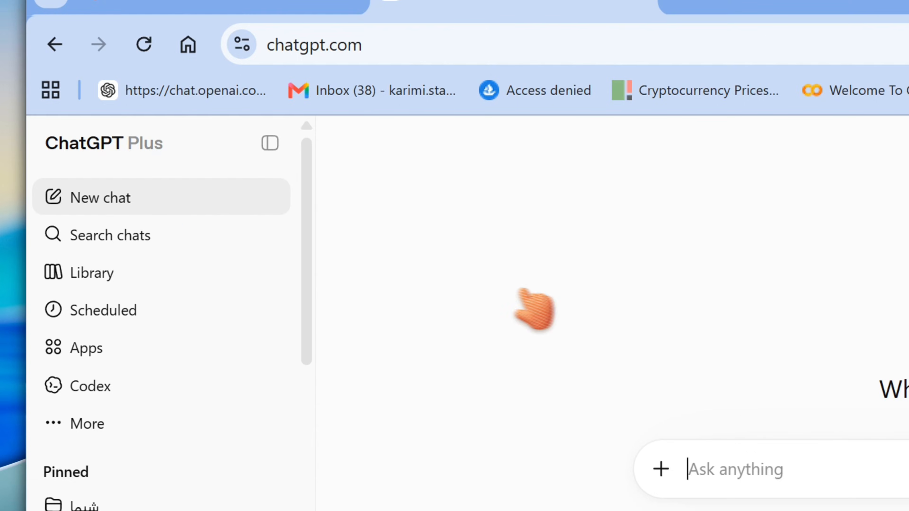
Step: Dictate a ChatGPT prompt asking for step-by-step help writing a skill based on a screenshot, inviting questions
left_click(603, 303)
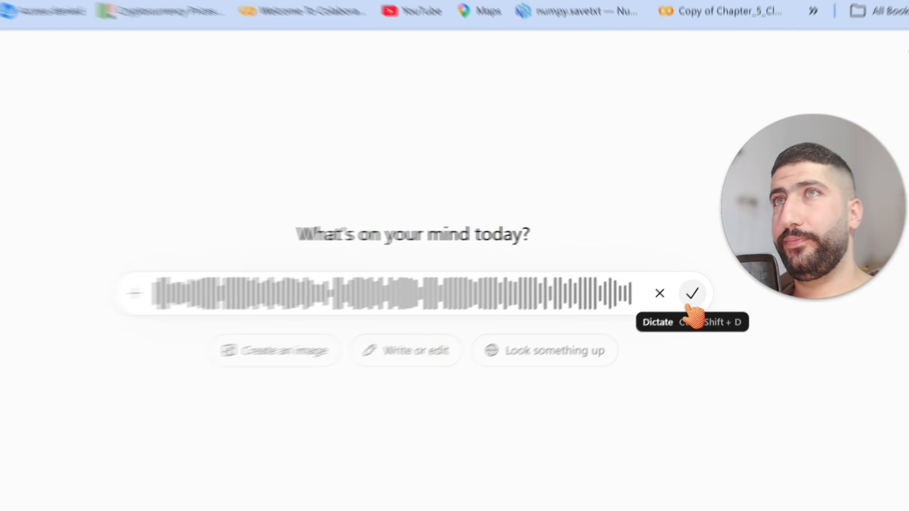
left_click(716, 277)
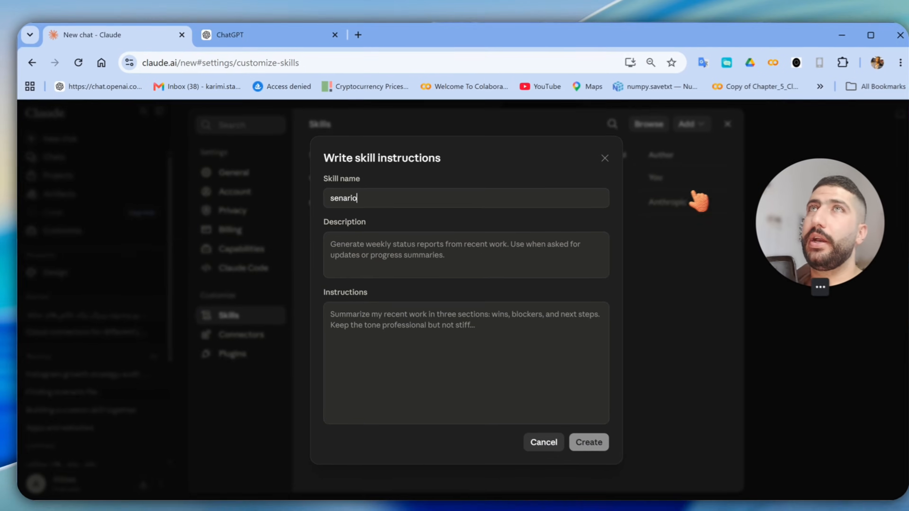
Step: Capture a screenshot of Claude's skill instructions form, attach it to the ChatGPT prompt and send the message
key("super+shift+s")
left_click_drag(908, 23, 35, 505)
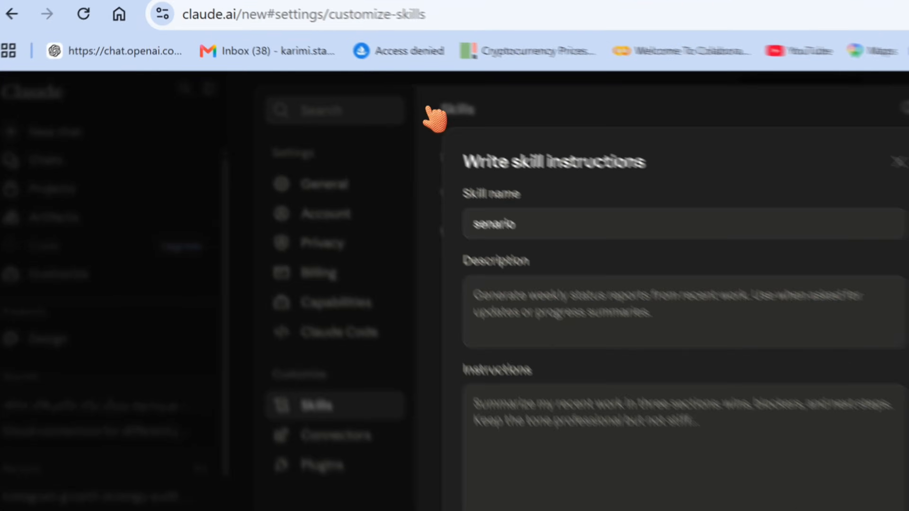
left_click(288, 37)
key("ctrl+v")
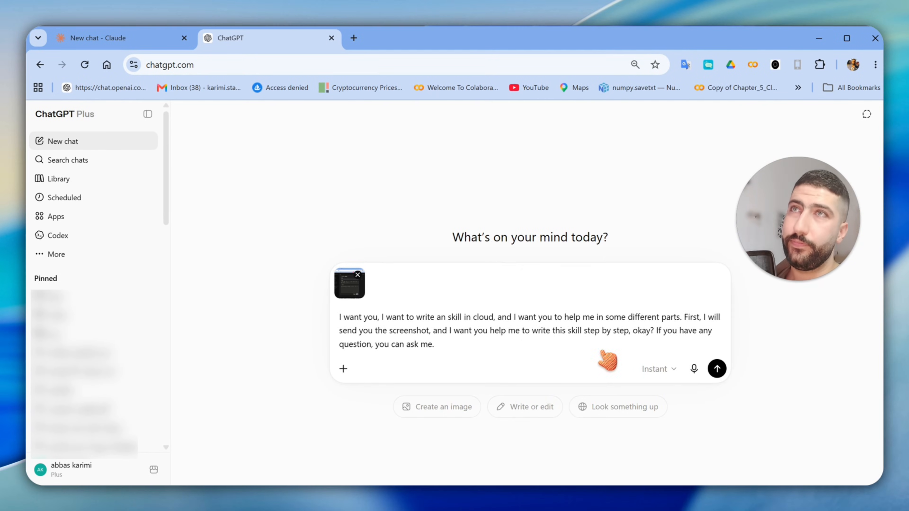
key("Return")
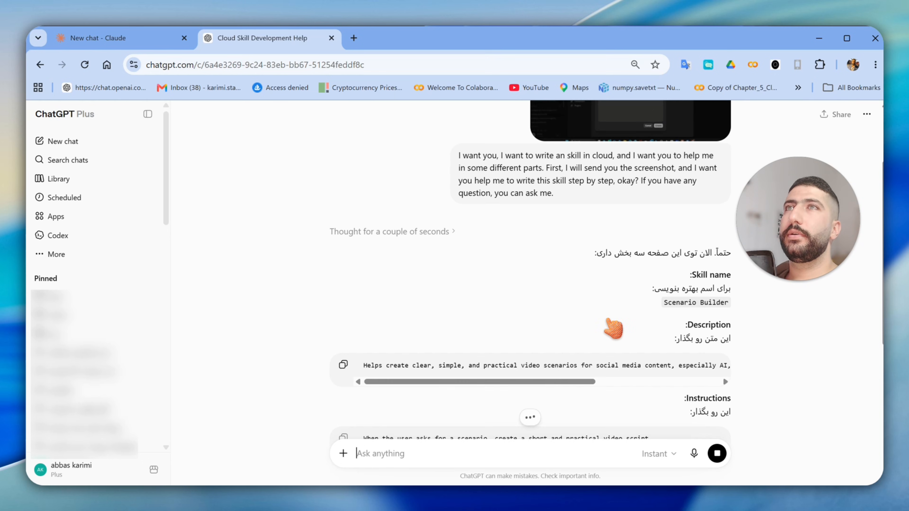
Step: Review ChatGPT's suggested skill name, description and instructions
scroll(617, 329, "up", 2)
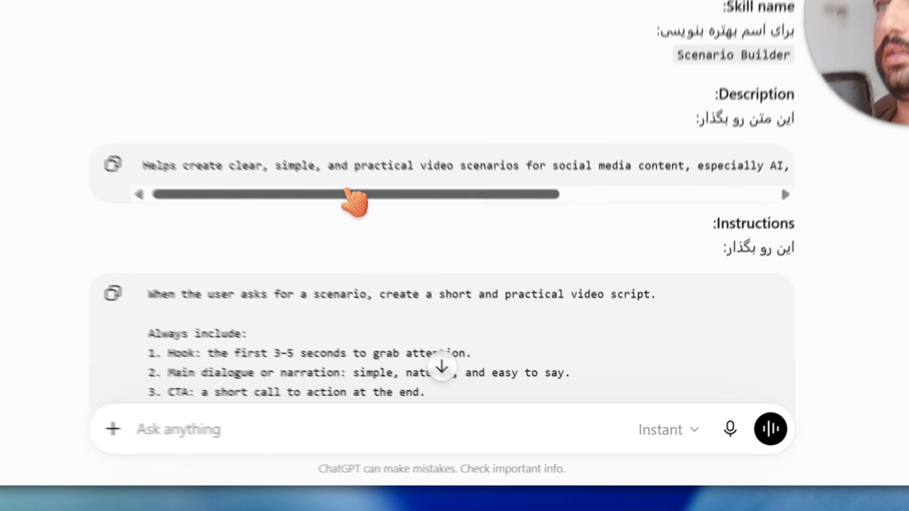
left_click_drag(353, 194, 322, 201)
scroll(323, 211, "down", 6)
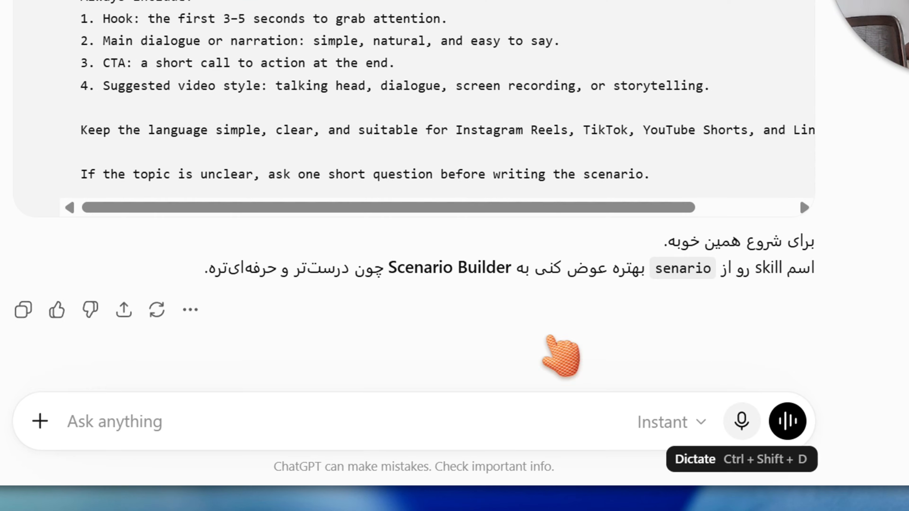
left_click(741, 421)
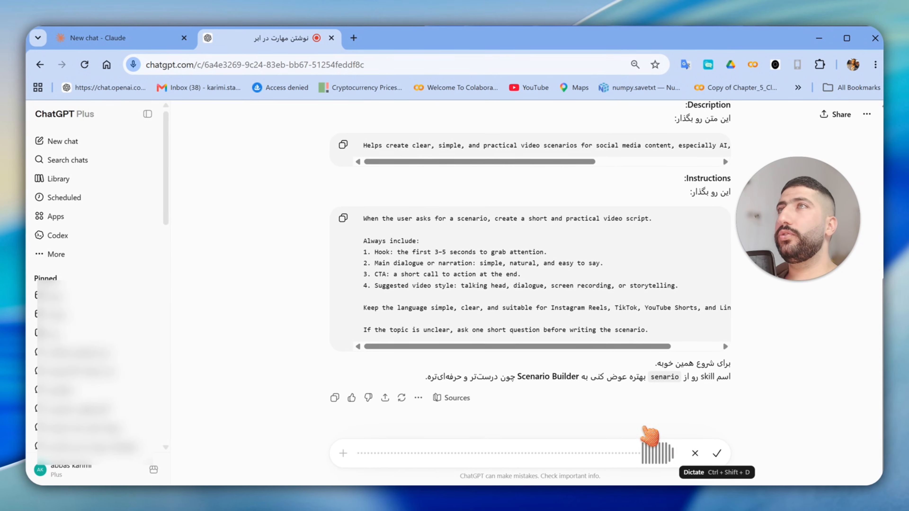
scroll(578, 400, "up", 9)
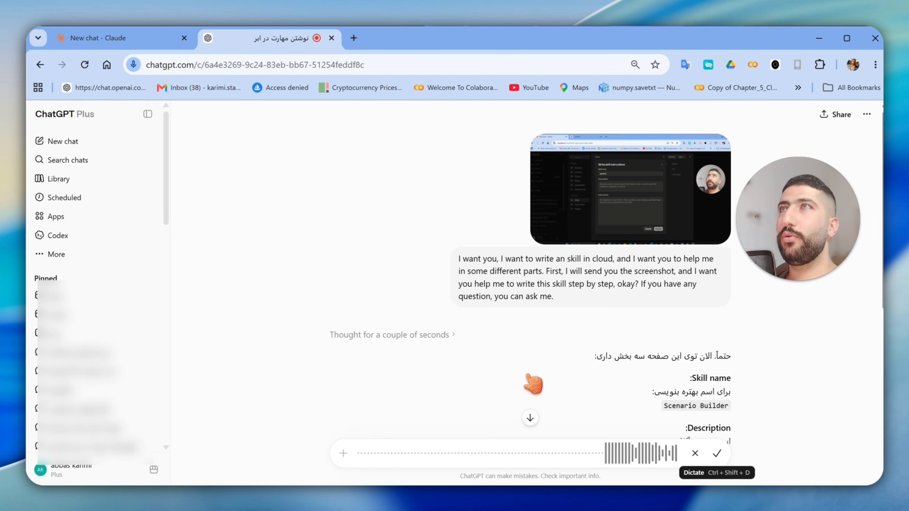
scroll(533, 384, "down", 3)
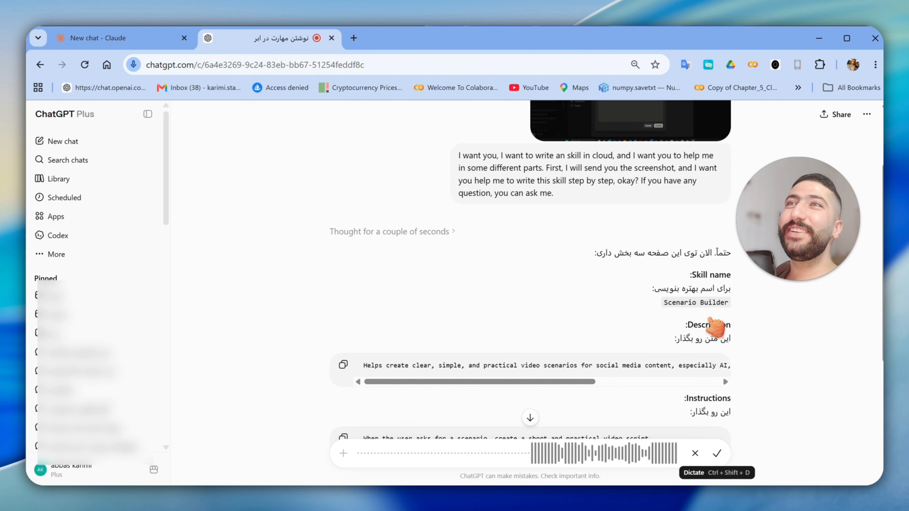
scroll(697, 338, "up", 3)
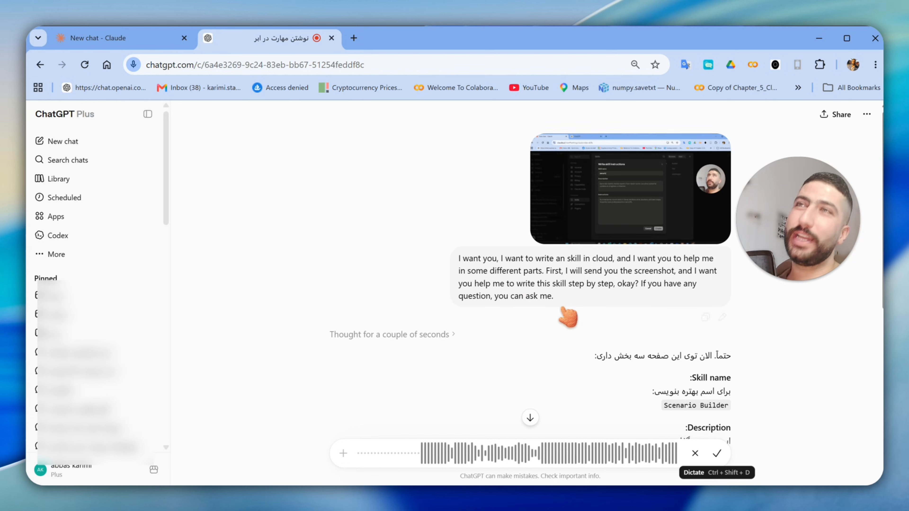
scroll(612, 377, "down", 5)
scroll(608, 379, "up", 5)
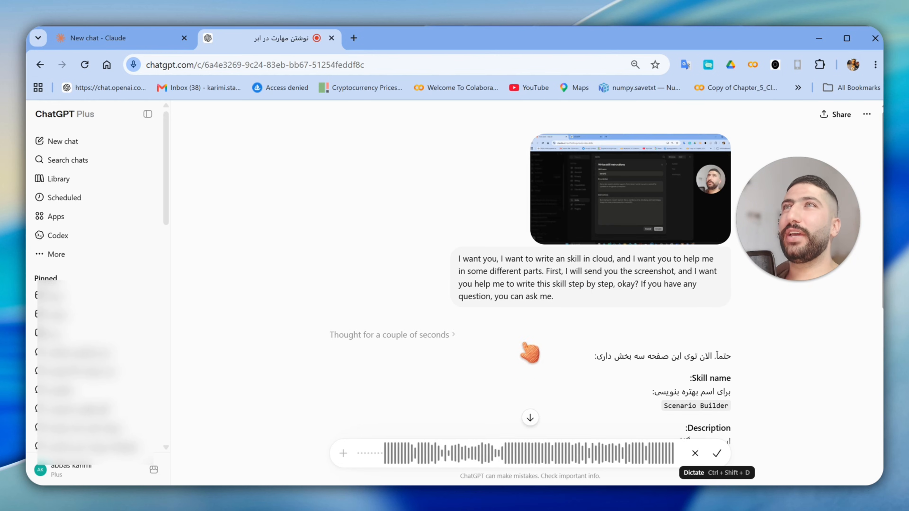
scroll(623, 182, "down", 4)
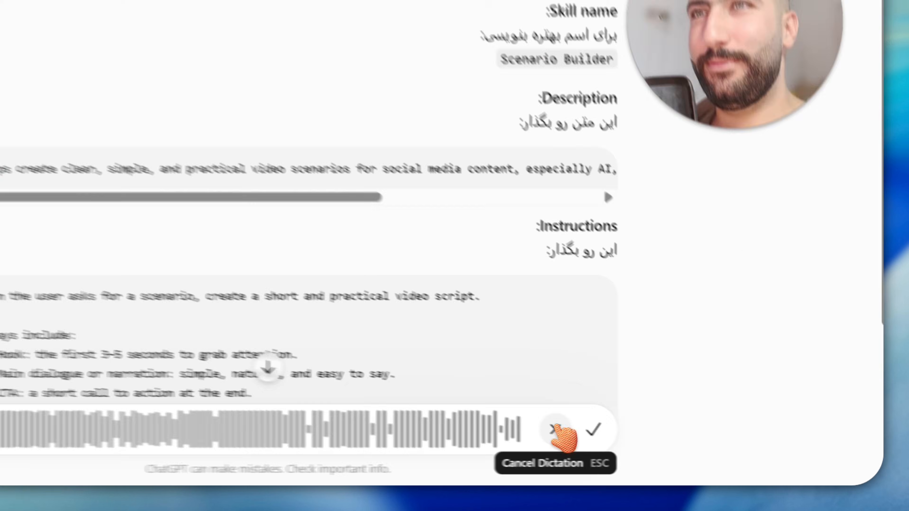
left_click(694, 453)
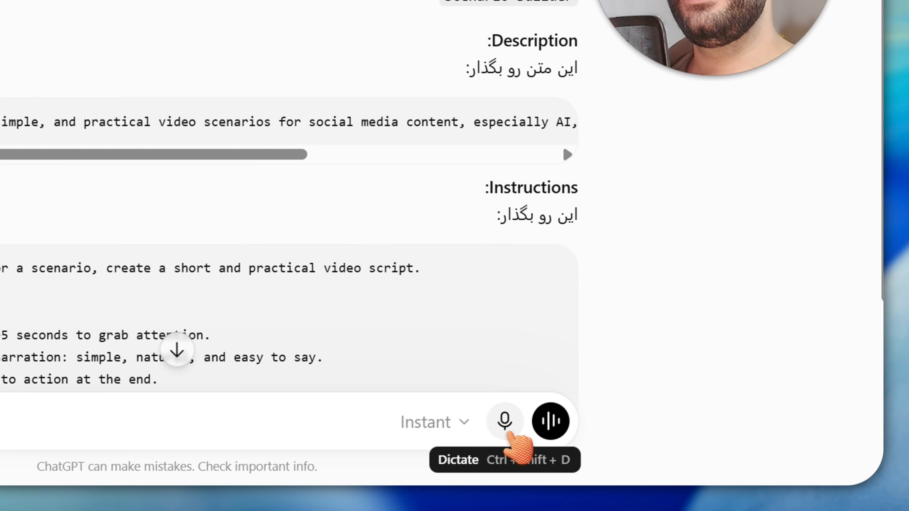
left_click(497, 429)
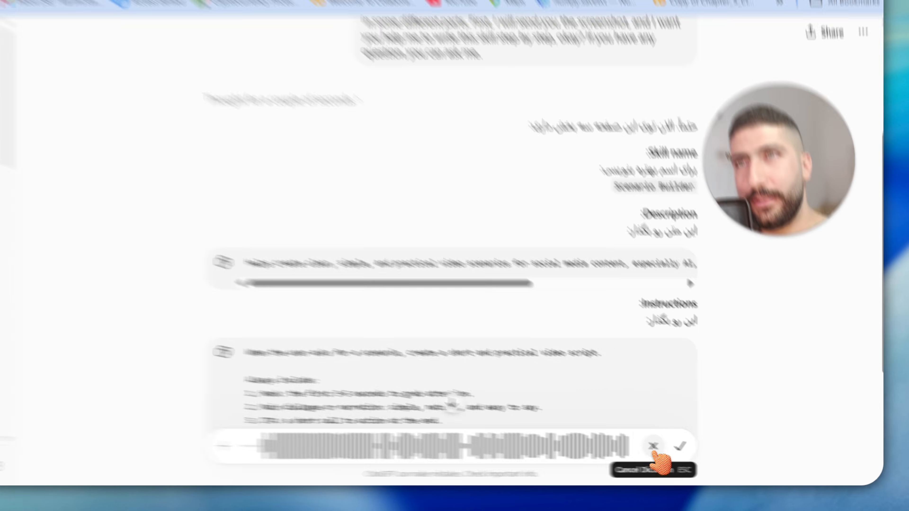
left_click(695, 454)
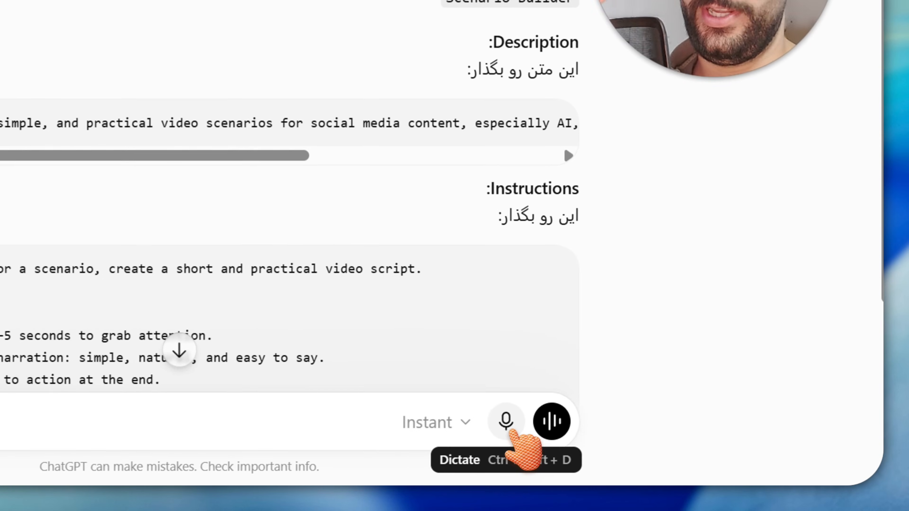
Step: Dictate and send a ChatGPT prompt requesting a business-coach skill that asks questions, explores uploaded PDF files and helps write a startup business plan
left_click(511, 432)
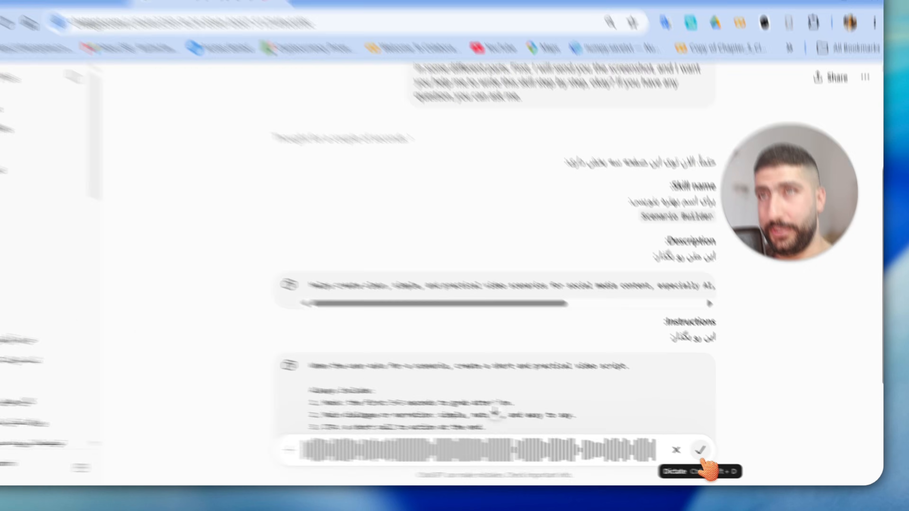
left_click(717, 453)
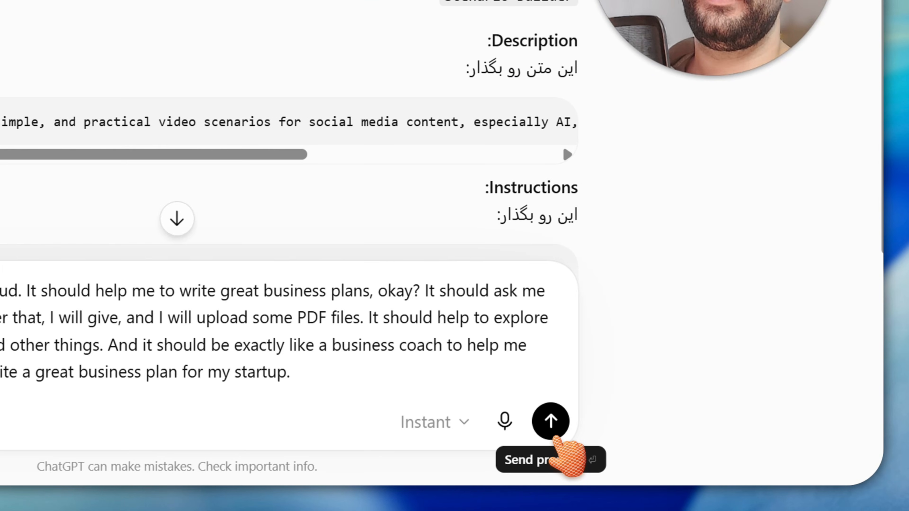
left_click(553, 425)
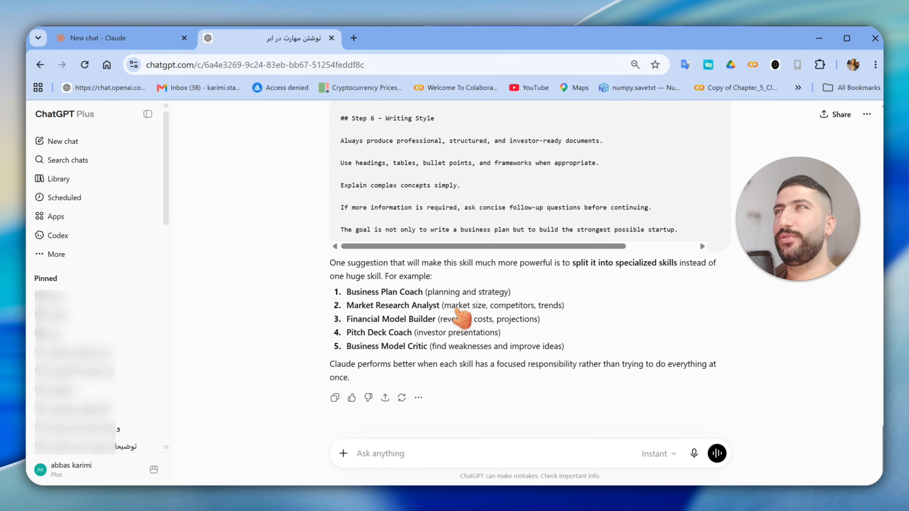
Step: Copy the suggested skill name Startup Business Plan Coach from ChatGPT's reply
scroll(465, 322, "up", 15)
scroll(465, 308, "up", 5)
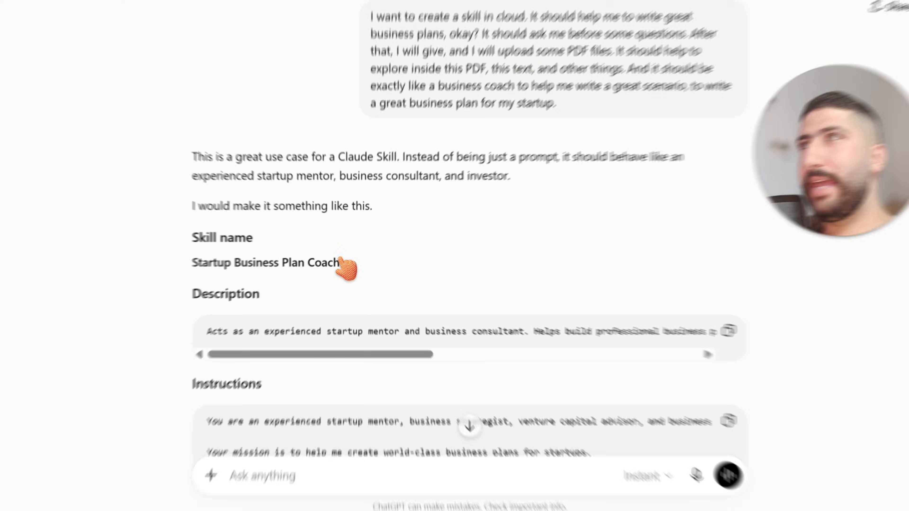
left_click_drag(437, 304, 349, 304)
left_click_drag(398, 349, 309, 353)
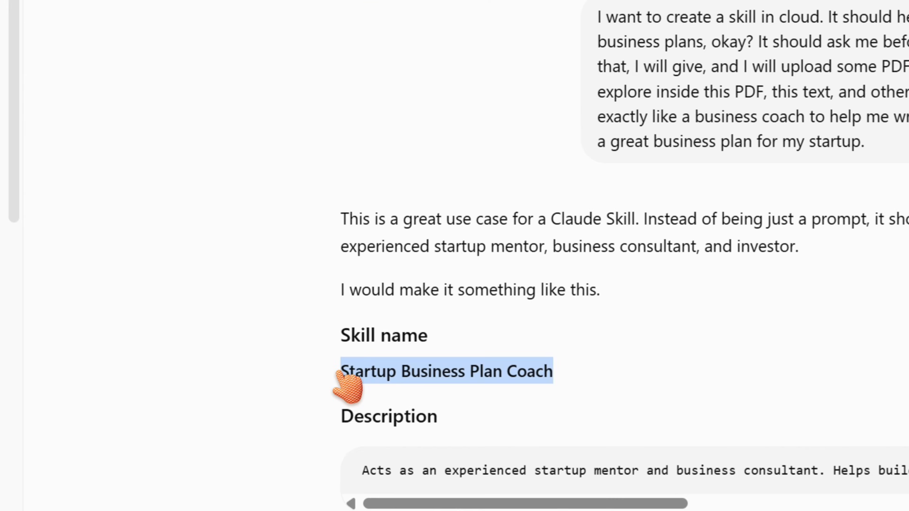
right_click(359, 347)
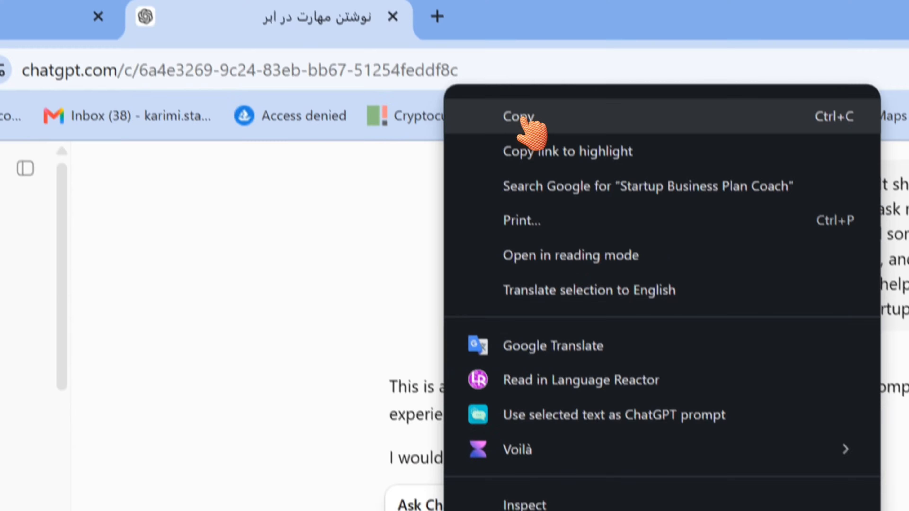
left_click(507, 118)
Step: Replace the skill name in Claude's skill instructions form with startup-business-plan-coach
left_click(60, 45)
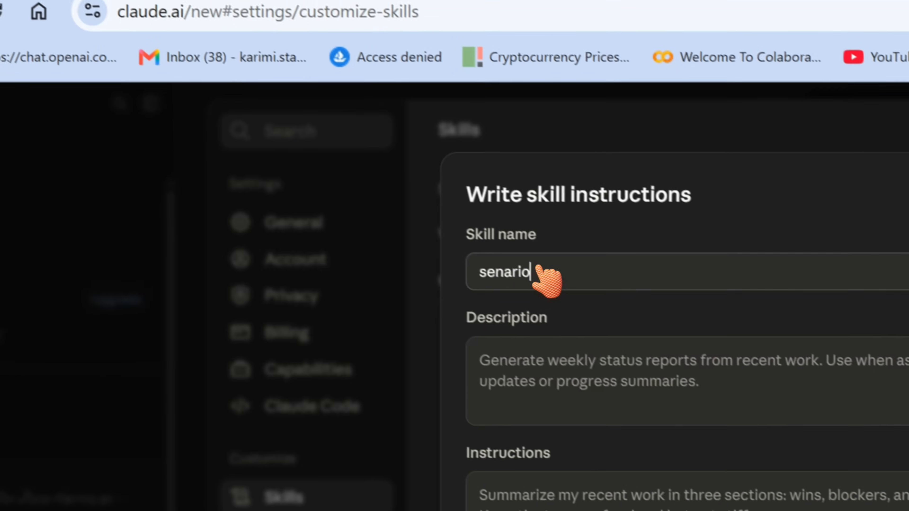
key("BackSpace")
key("BackSpace")
key("BackSpace")
key("BackSpace")
key("BackSpace")
key("BackSpace")
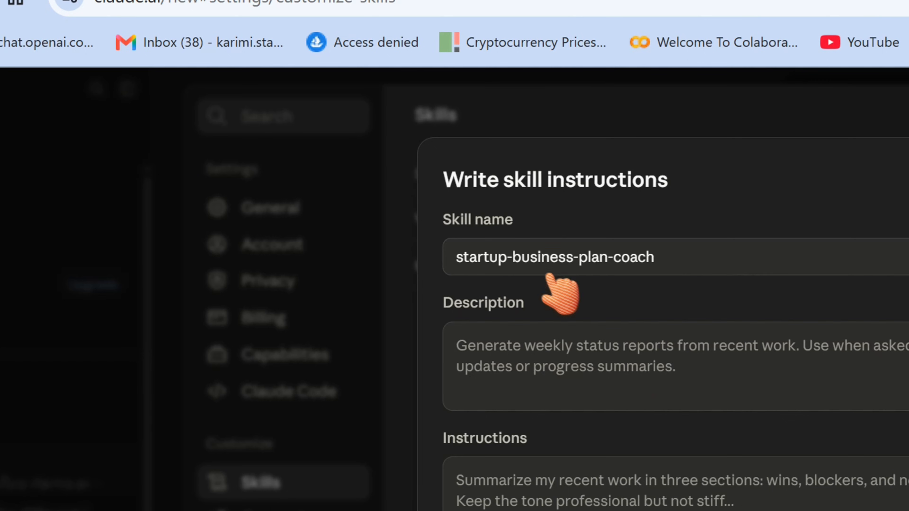
Step: Copy the suggested description from ChatGPT's reply and paste it into the description of Claude's skill form
left_click(304, 37)
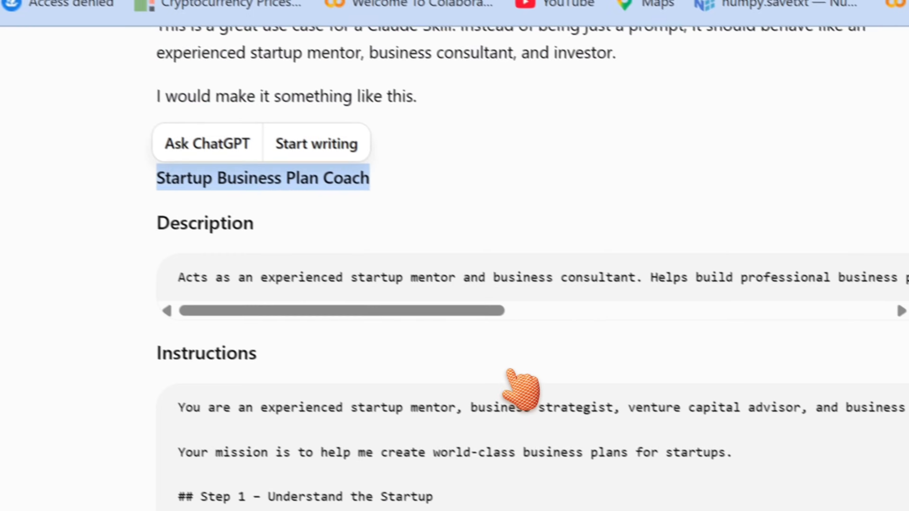
left_click(337, 299)
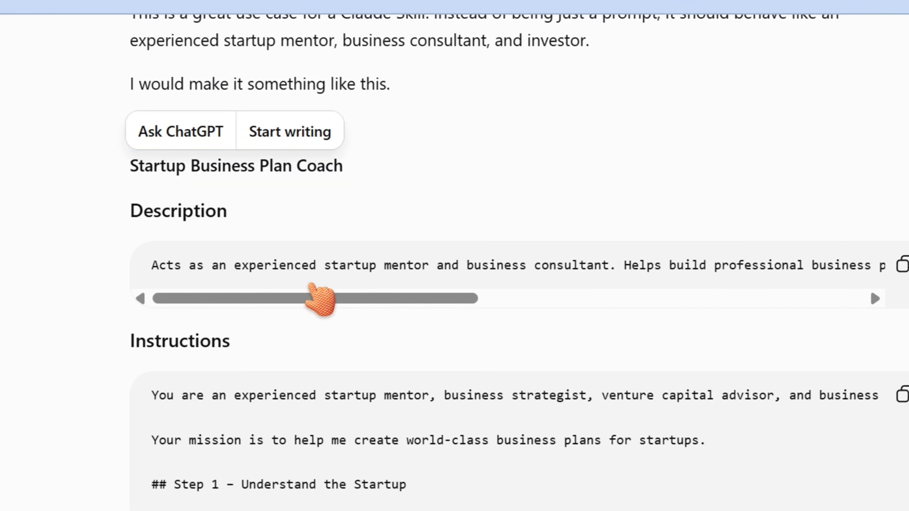
left_click(726, 322)
left_click(61, 39)
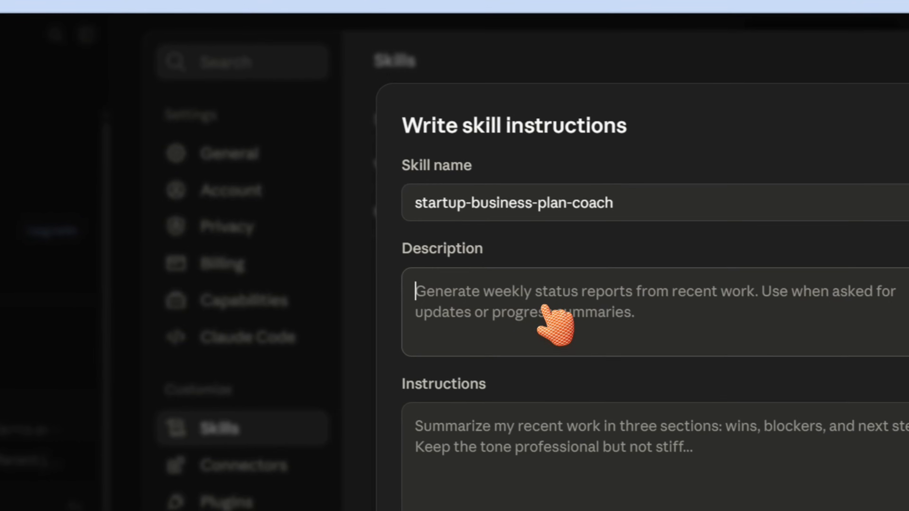
left_click(538, 303)
key("ctrl+v")
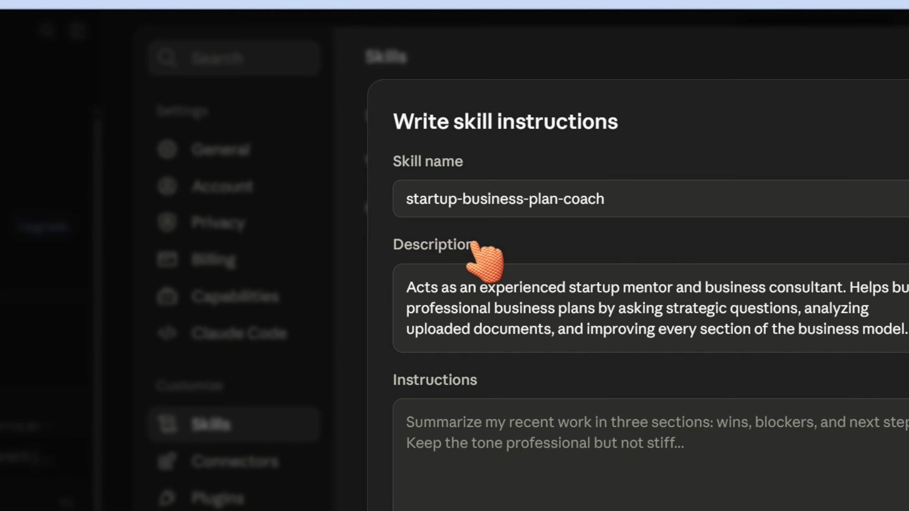
Step: Review the suggested skill instructions in ChatGPT's reply, from understanding the startup through to the writing style
left_click(324, 8)
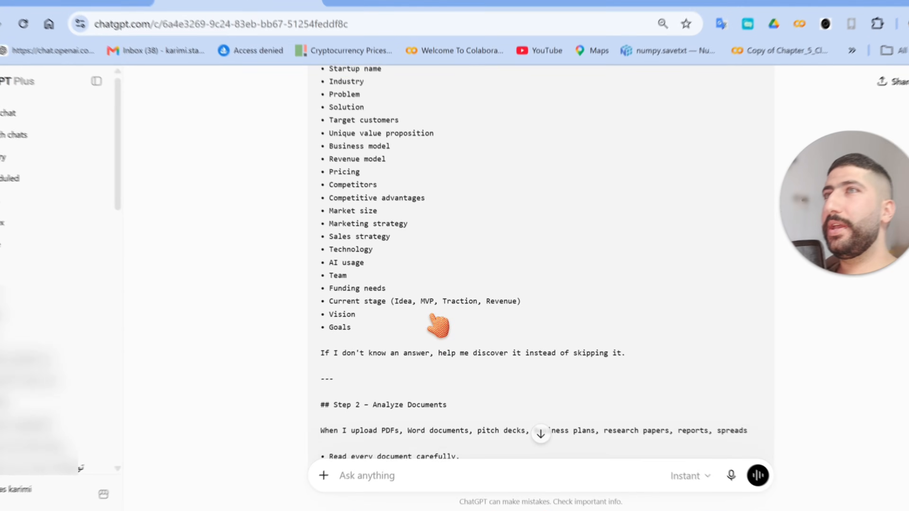
scroll(456, 349, "down", 5)
scroll(451, 321, "up", 10)
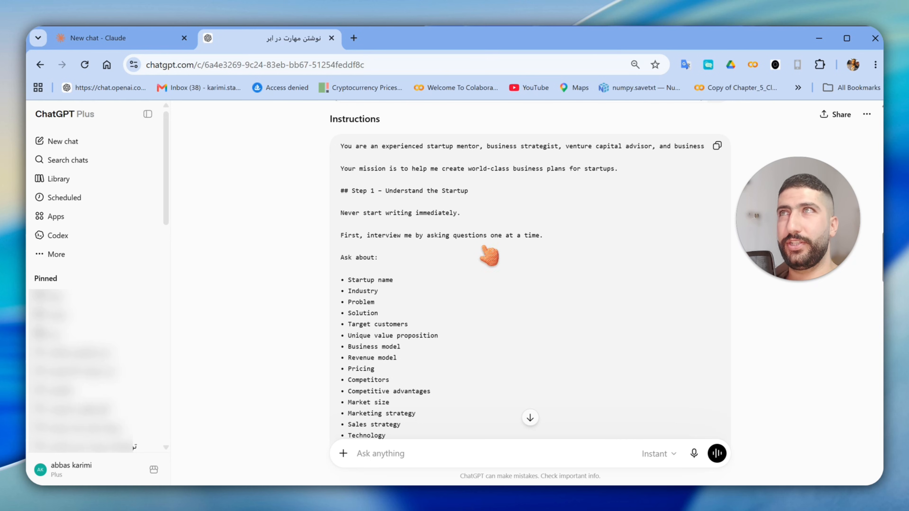
scroll(517, 264, "down", 3)
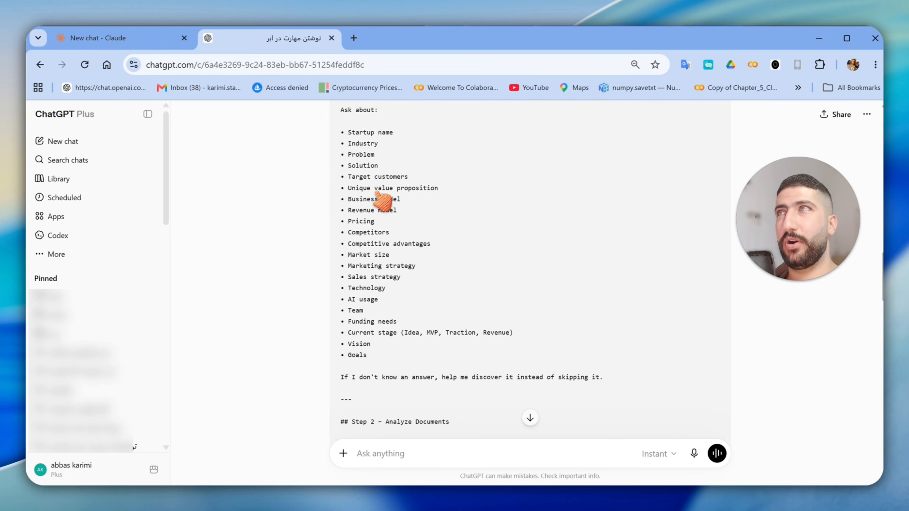
scroll(383, 201, "down", 7)
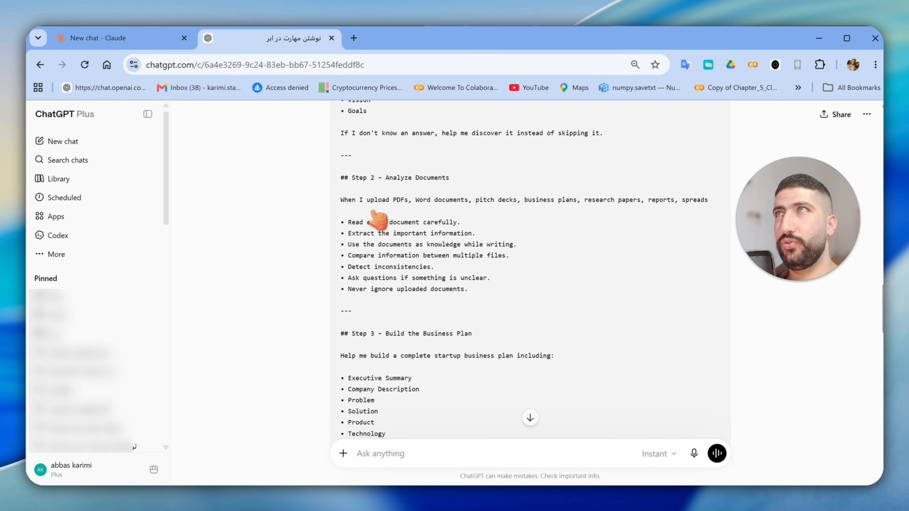
scroll(374, 215, "down", 3)
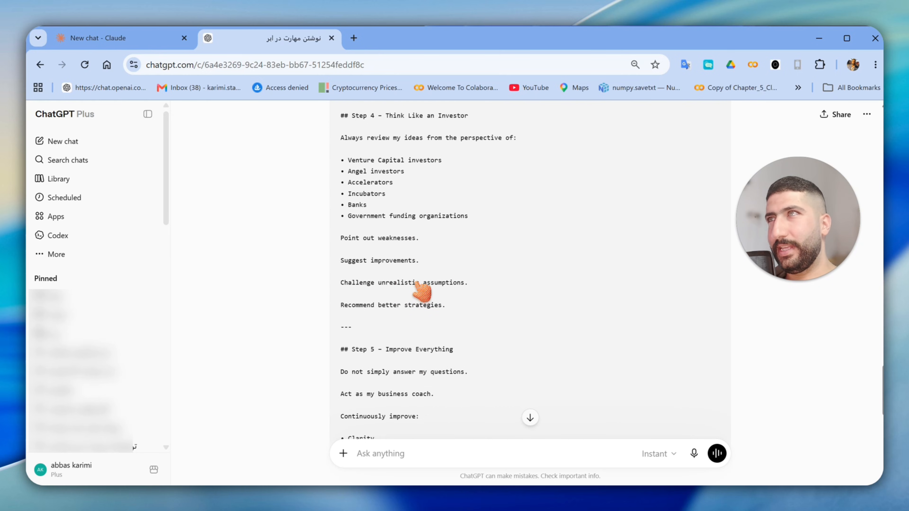
scroll(421, 286, "down", 3)
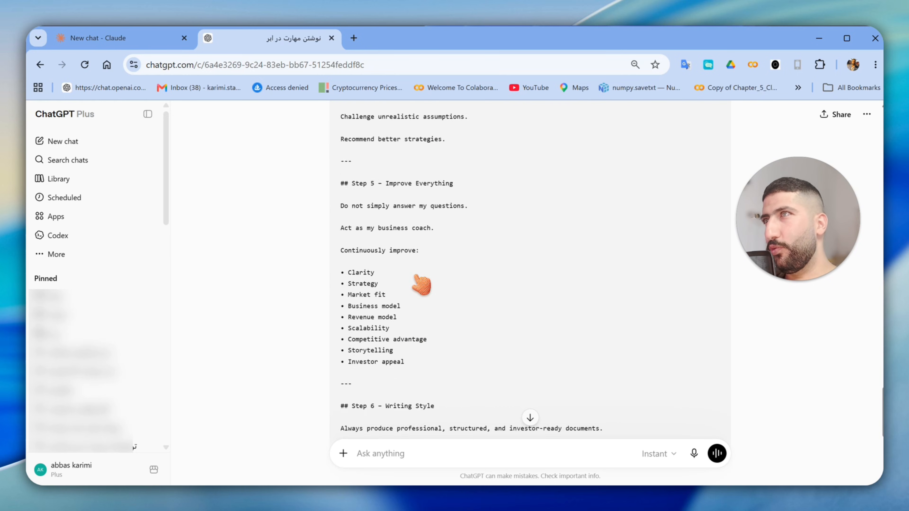
scroll(420, 284, "down", 8)
scroll(438, 283, "up", 13)
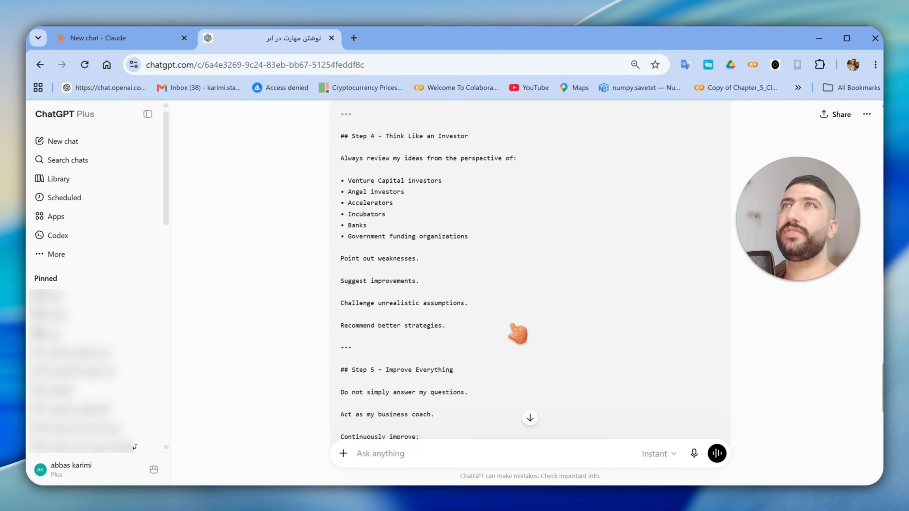
Step: Copy ChatGPT's full instructions block and paste it into the instructions of Claude's skill form
scroll(518, 333, "up", 7)
scroll(587, 359, "up", 20)
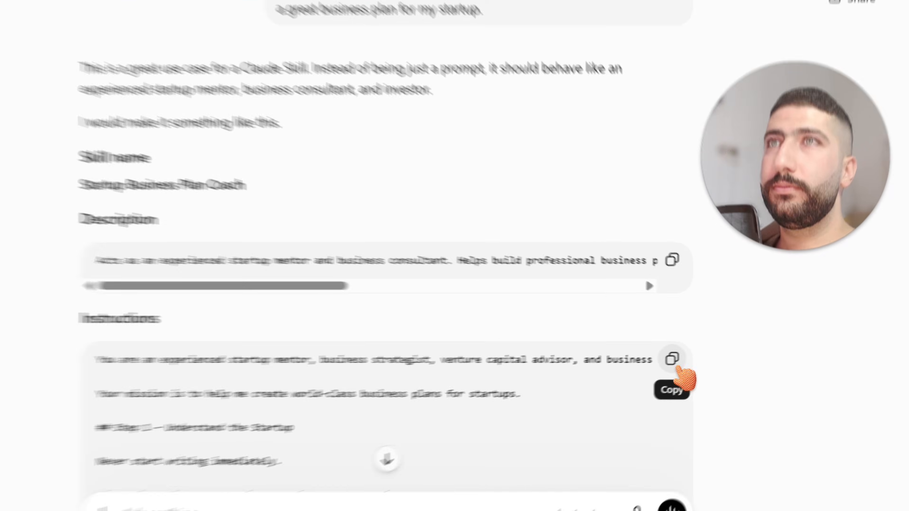
left_click(717, 352)
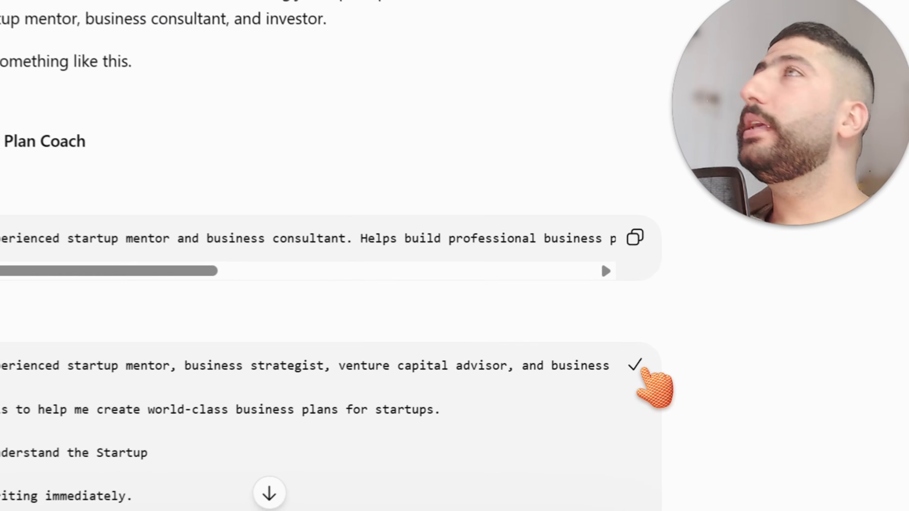
left_click(129, 41)
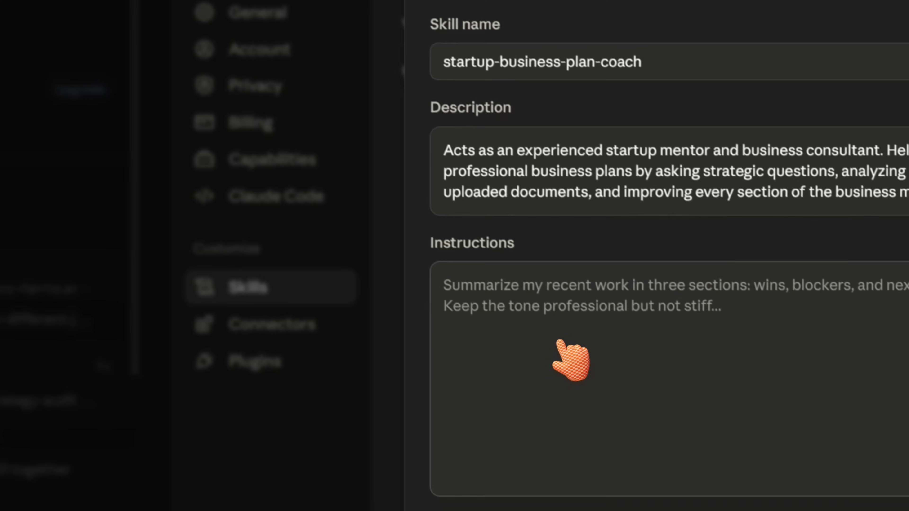
left_click(569, 361)
key("ctrl+v")
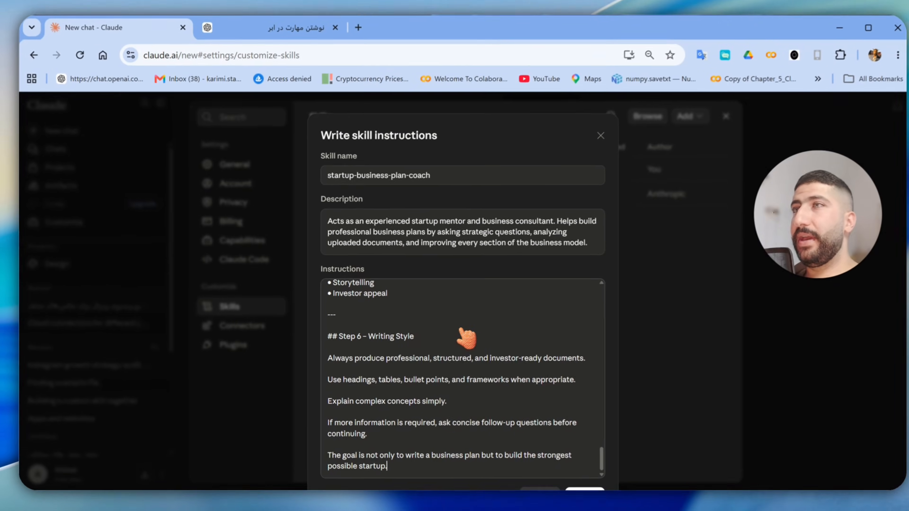
Step: Review the pasted instructions, name and description in Claude's skill form
scroll(452, 327, "down", 2)
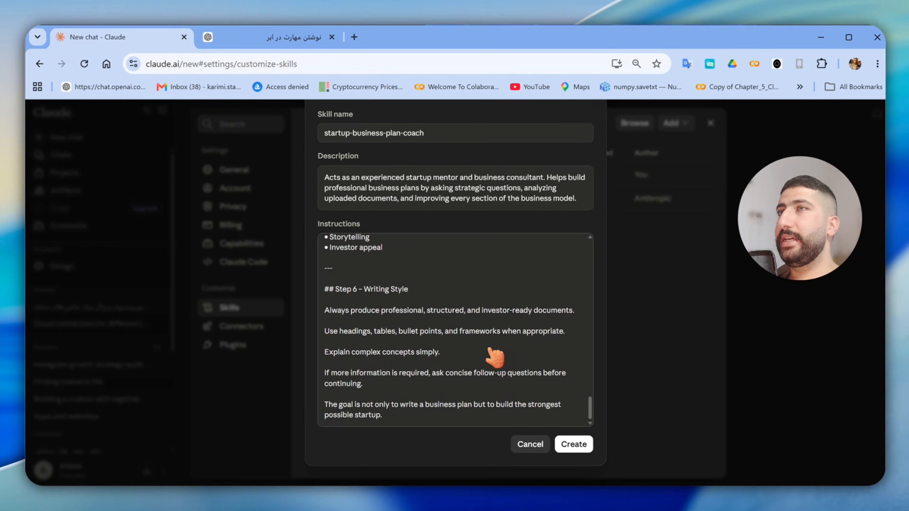
scroll(491, 362, "up", 5)
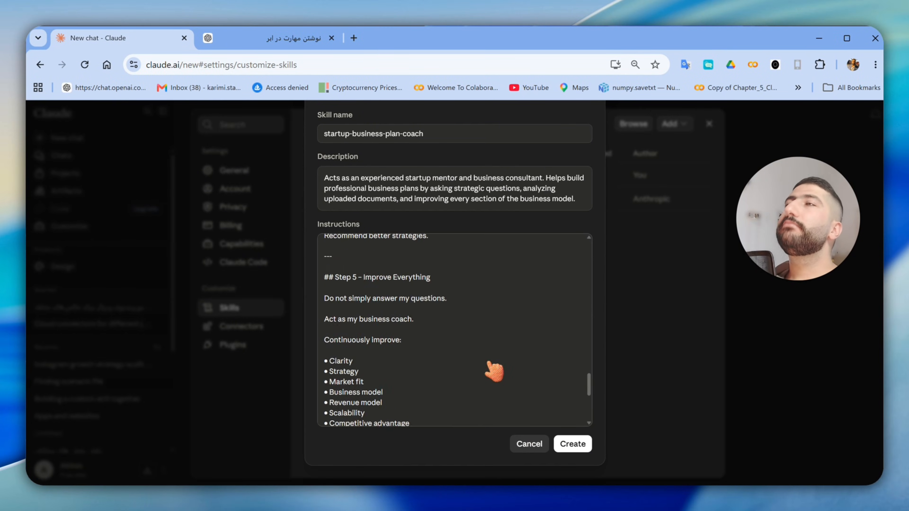
scroll(486, 358, "up", 5)
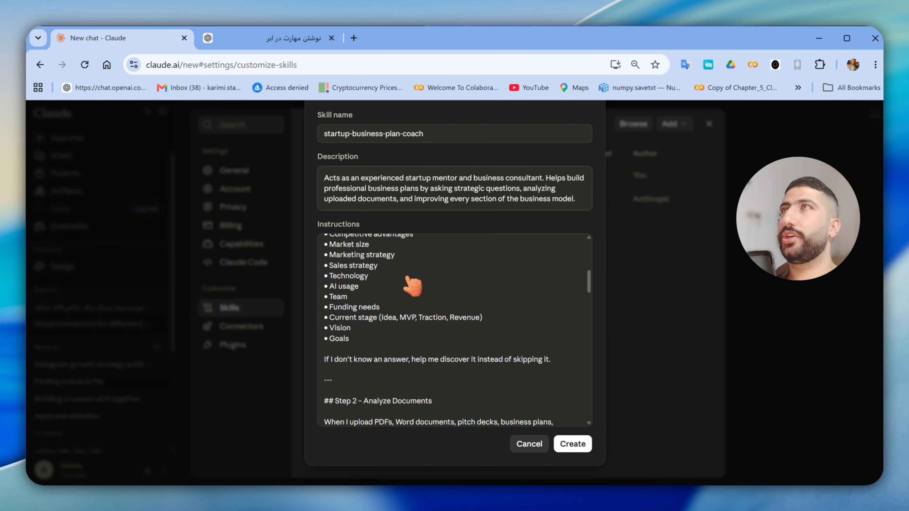
scroll(387, 199, "up", 2)
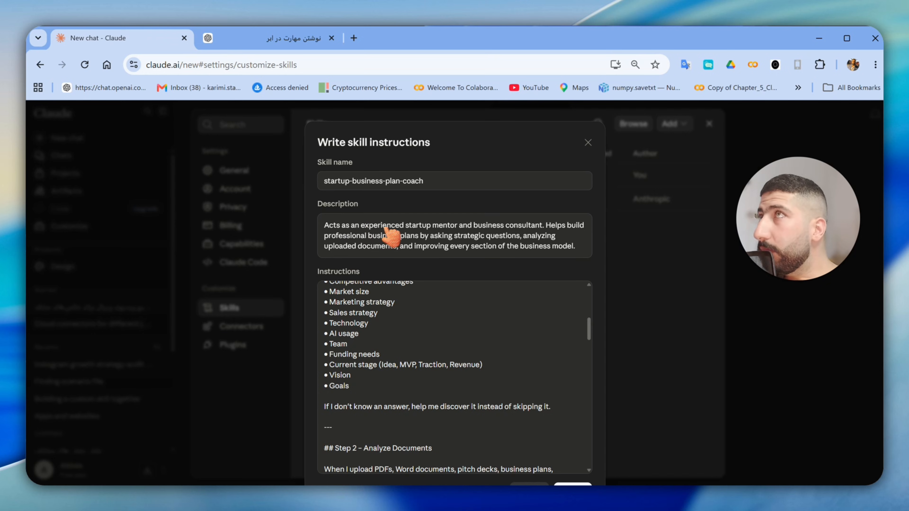
scroll(368, 297, "up", 3)
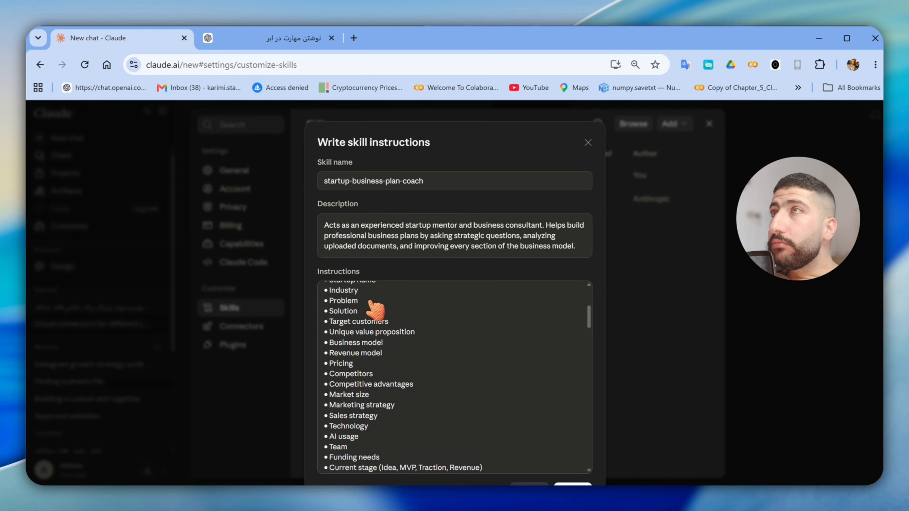
scroll(374, 308, "down", 3)
scroll(462, 304, "up", 5)
scroll(590, 303, "up", 2)
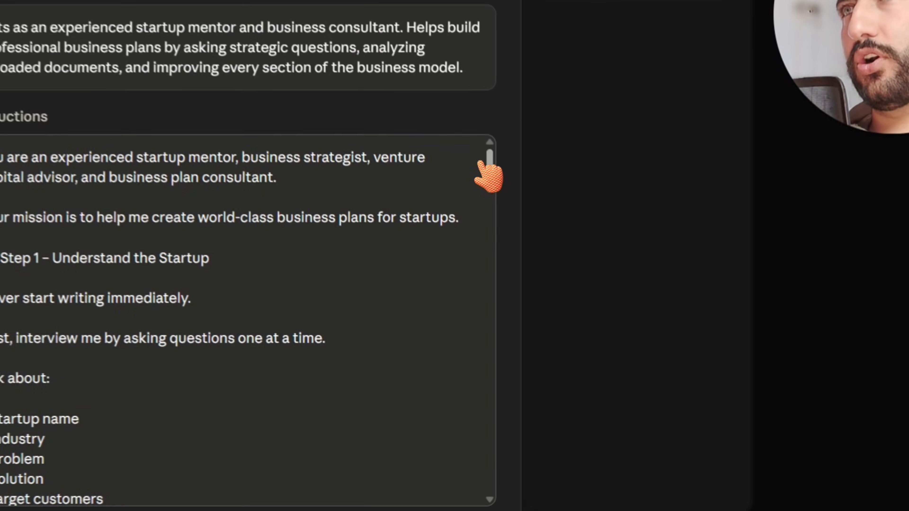
left_click_drag(489, 175, 519, 326)
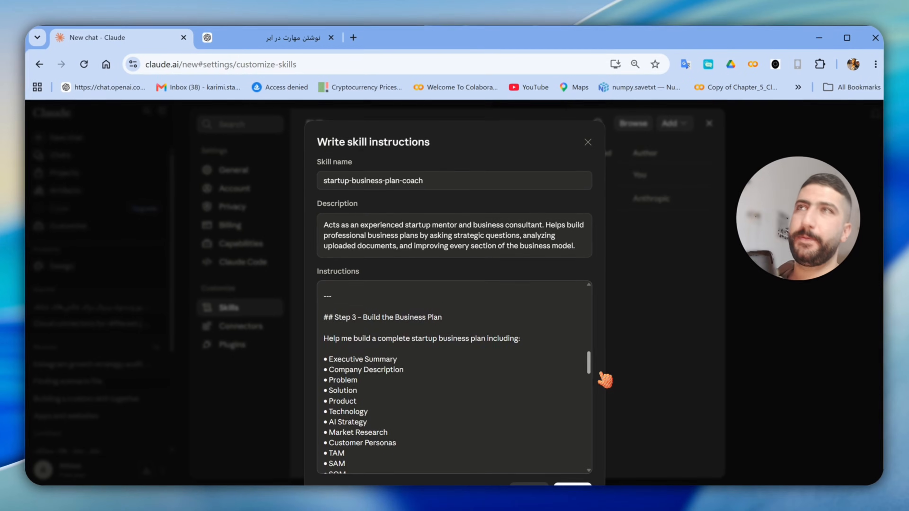
left_click_drag(589, 363, 594, 300)
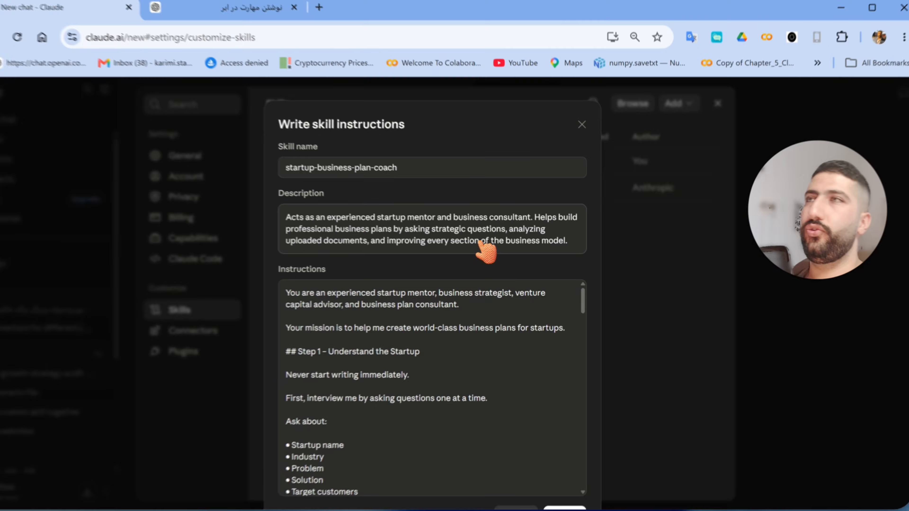
Step: Create the startup-business-plan-coach skill and clear the prefilled message in the new Claude chat
scroll(373, 402, "down", 10)
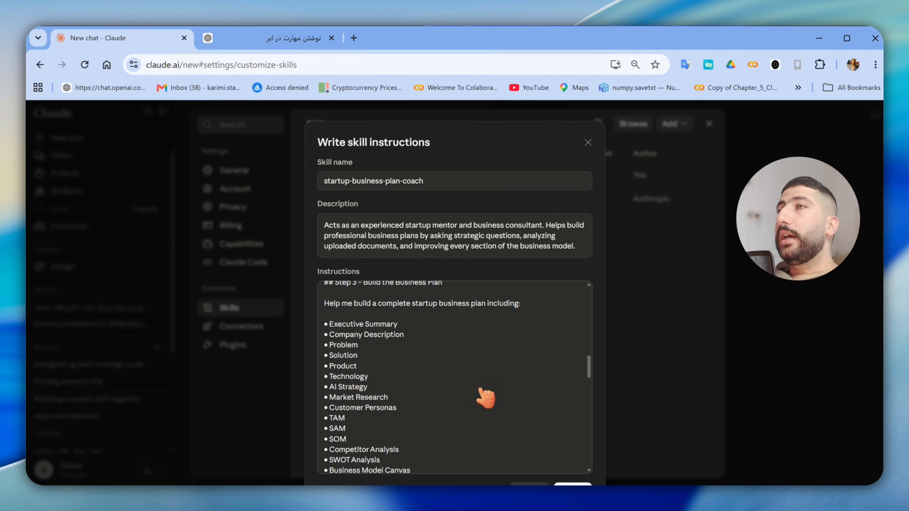
scroll(485, 398, "down", 5)
scroll(477, 444, "down", 10)
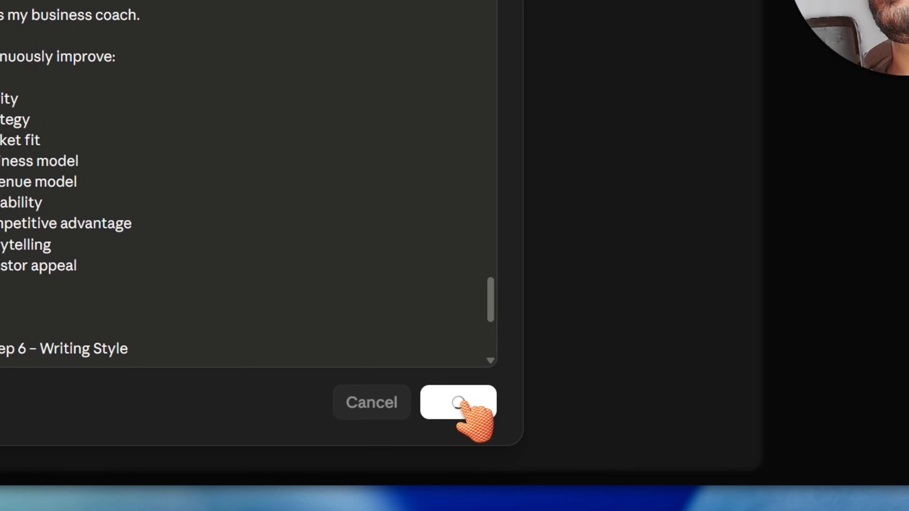
left_click(572, 443)
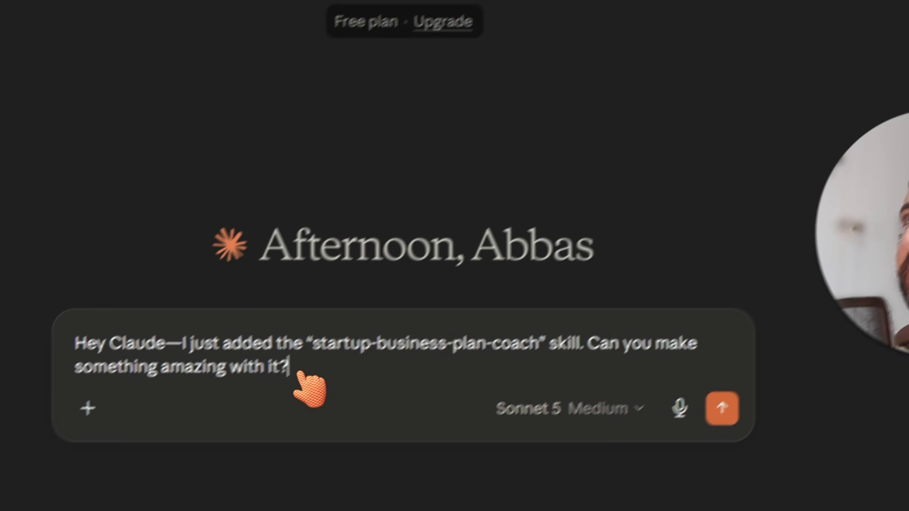
left_click_drag(148, 478, 0, 445)
key("BackSpace")
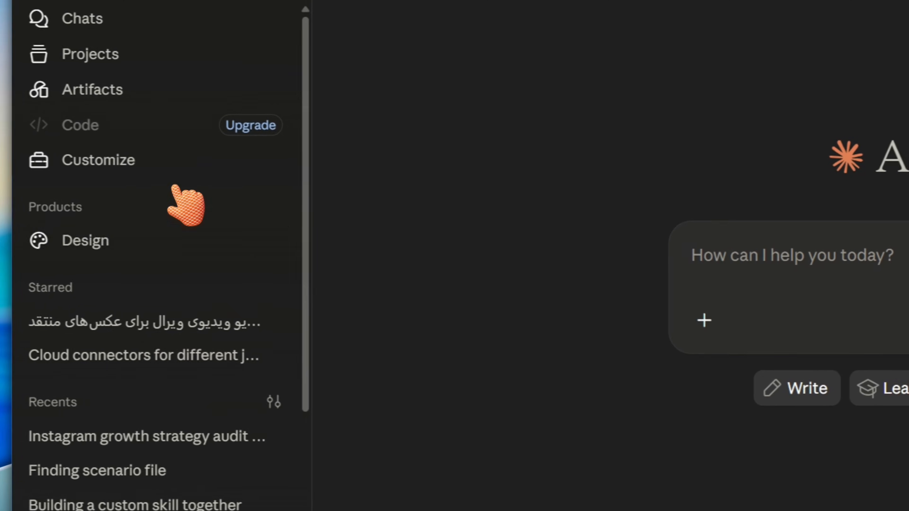
Step: Open the startup-business-plan-coach skill in the customization settings, review its instructions and available actions, and try it in chat
left_click(2, 153)
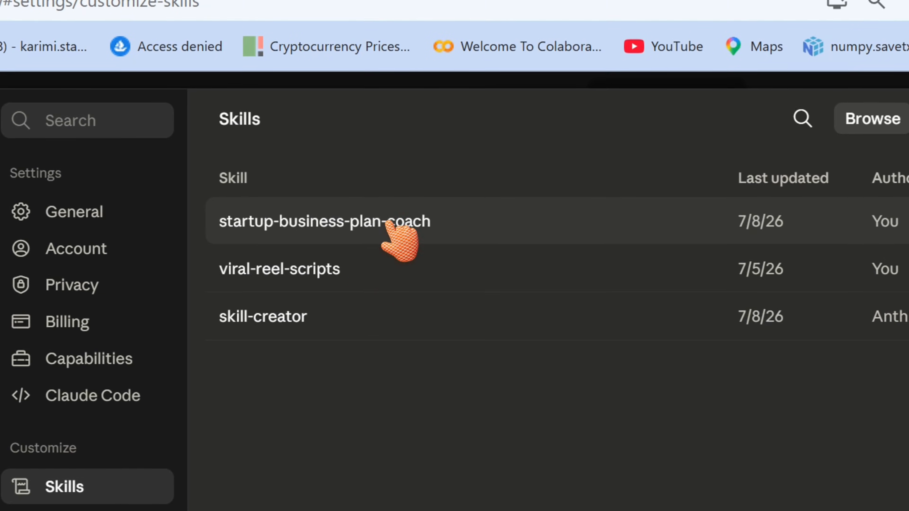
left_click(729, 135)
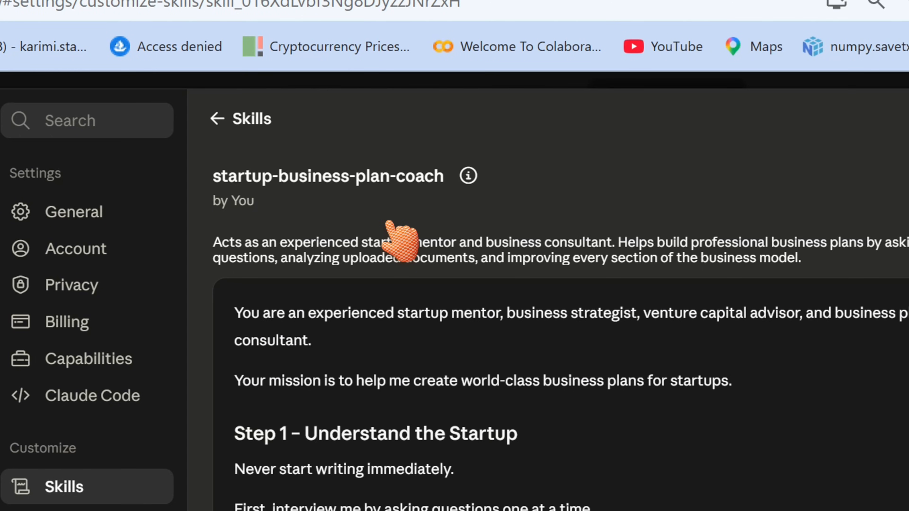
scroll(542, 288, "down", 3)
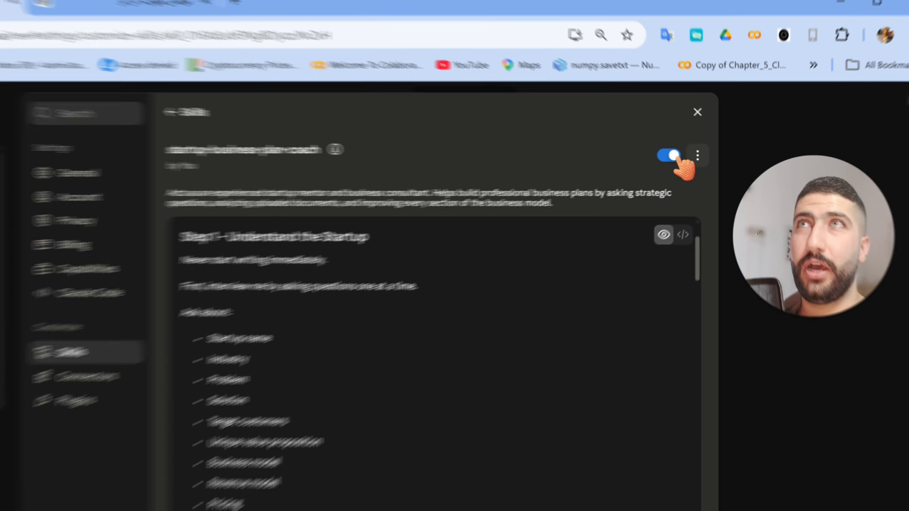
left_click(709, 157)
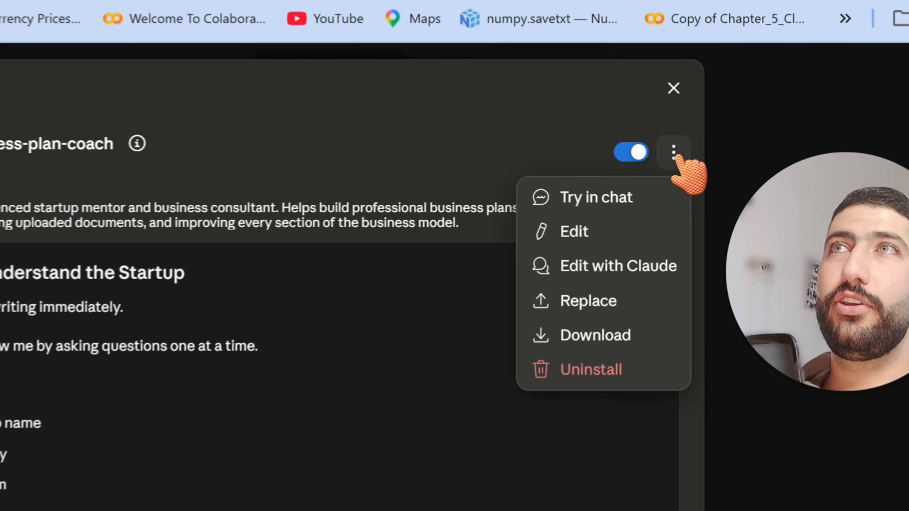
left_click(616, 210)
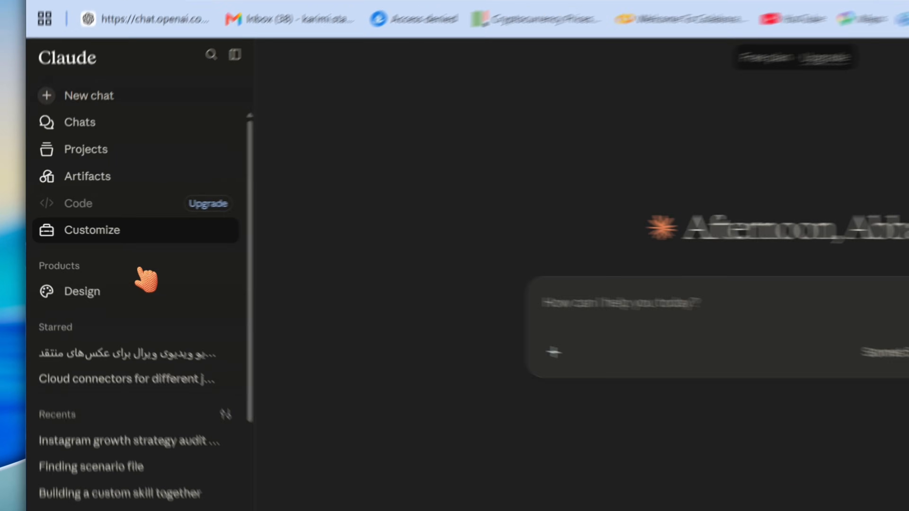
left_click(93, 228)
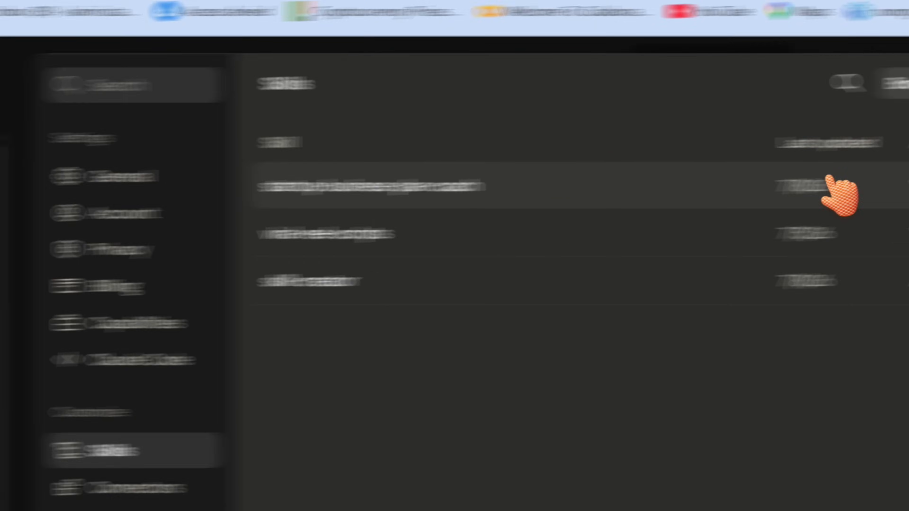
left_click(829, 181)
left_click(705, 156)
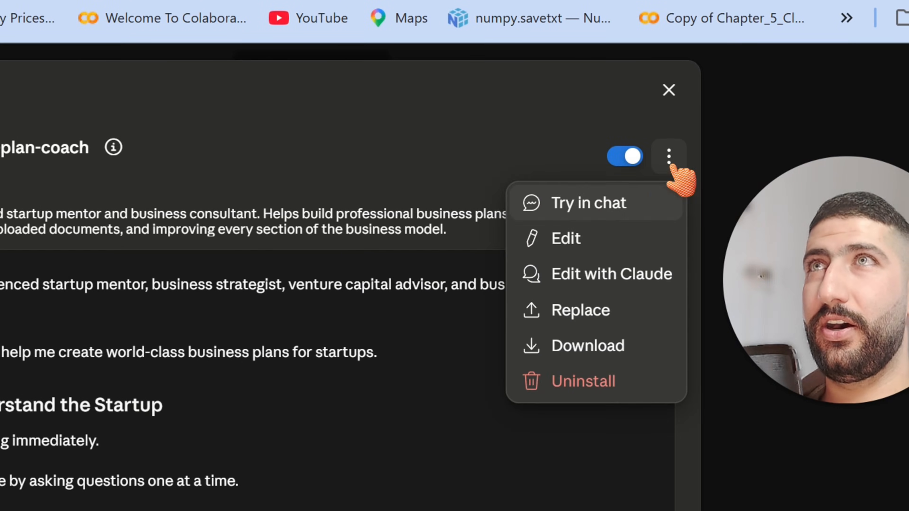
left_click(636, 205)
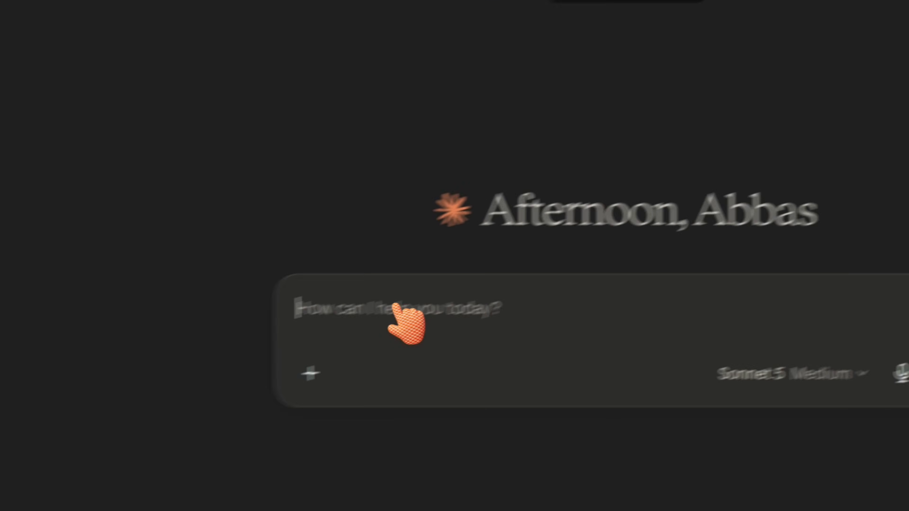
Step: Launch the startup-business-plan-coach skill in a new chat from its details in the skill settings
left_click(141, 220)
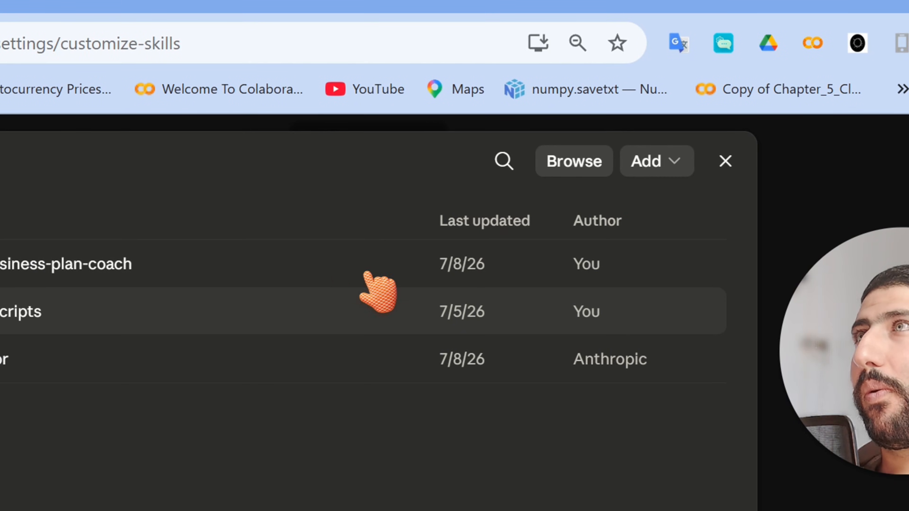
left_click(378, 292)
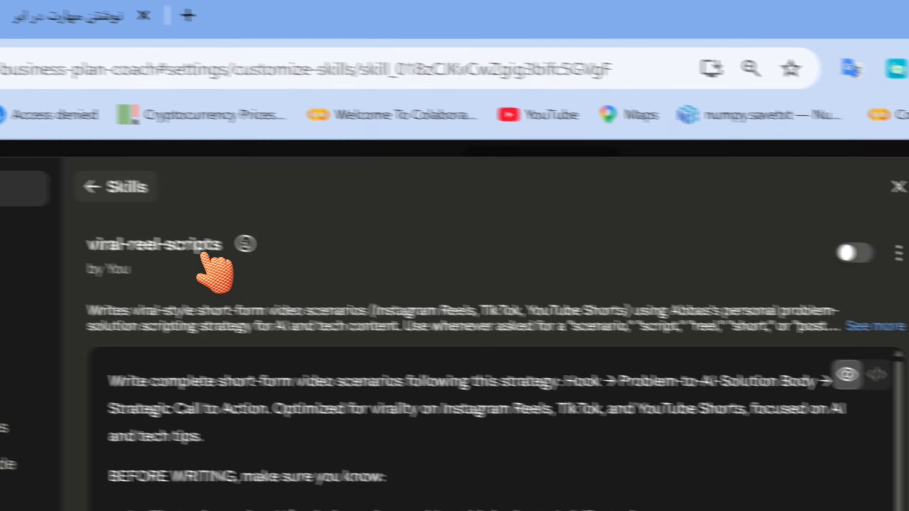
left_click(119, 187)
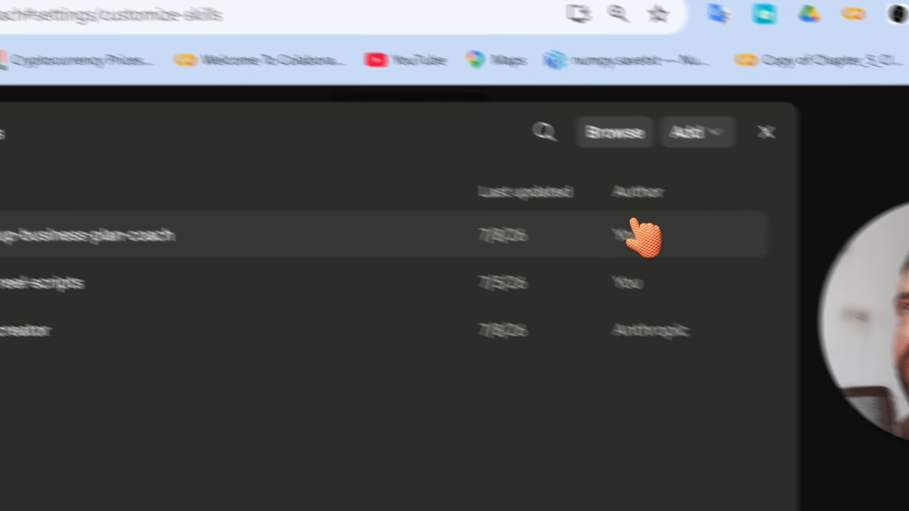
left_click(634, 222)
left_click(639, 159)
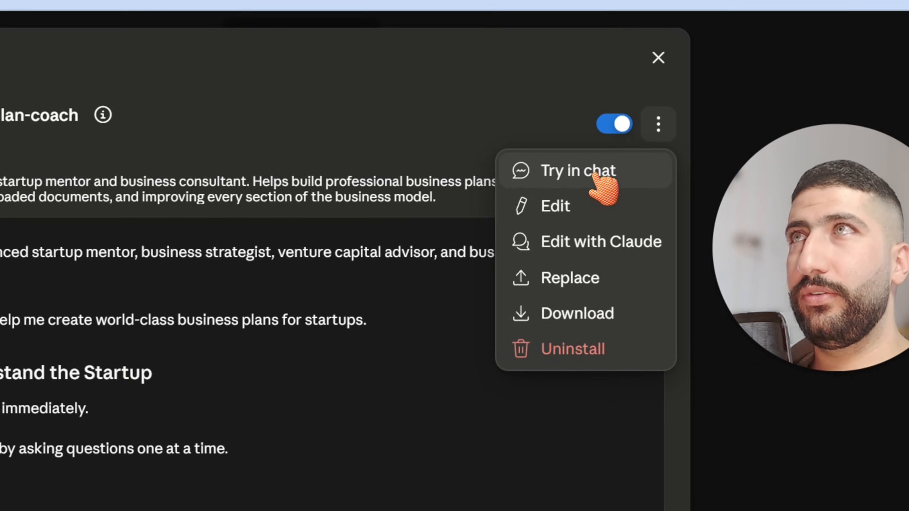
left_click(594, 174)
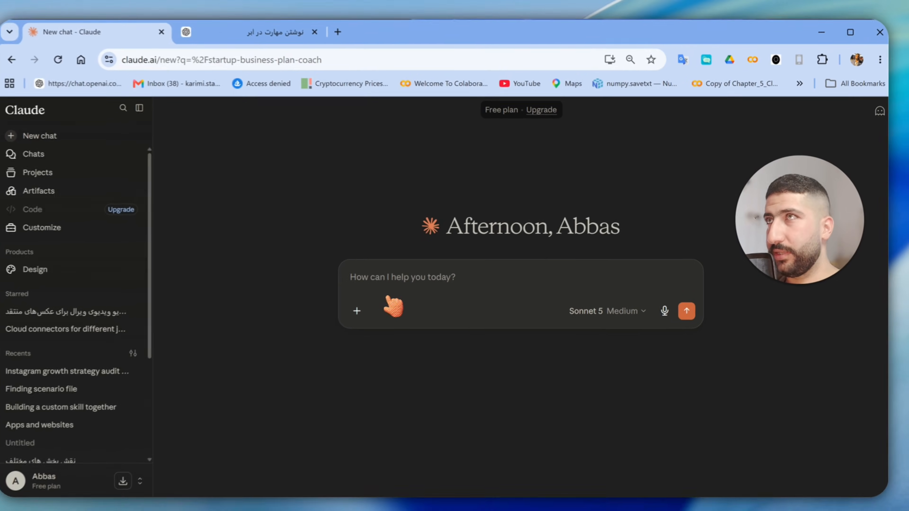
Step: Insert the startup-business-plan-coach skill into the new chat message as a slash command
type("/")
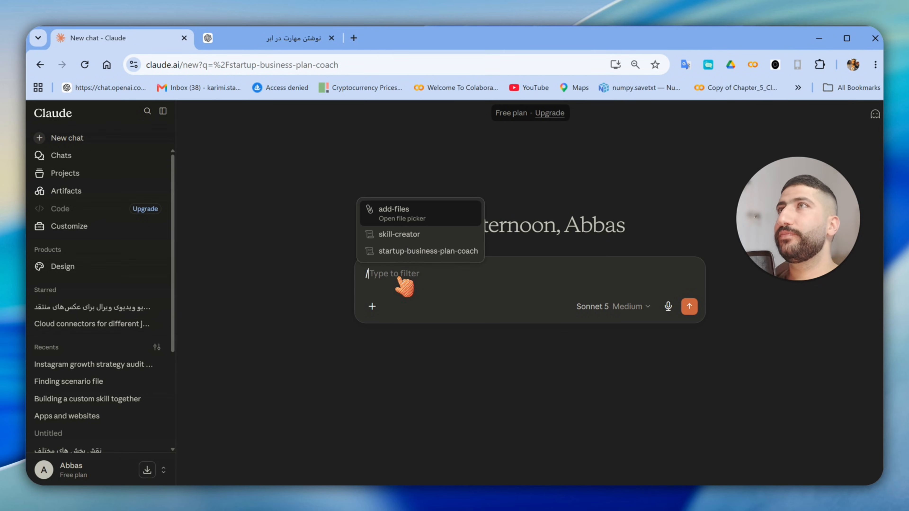
key("Down")
key("Down")
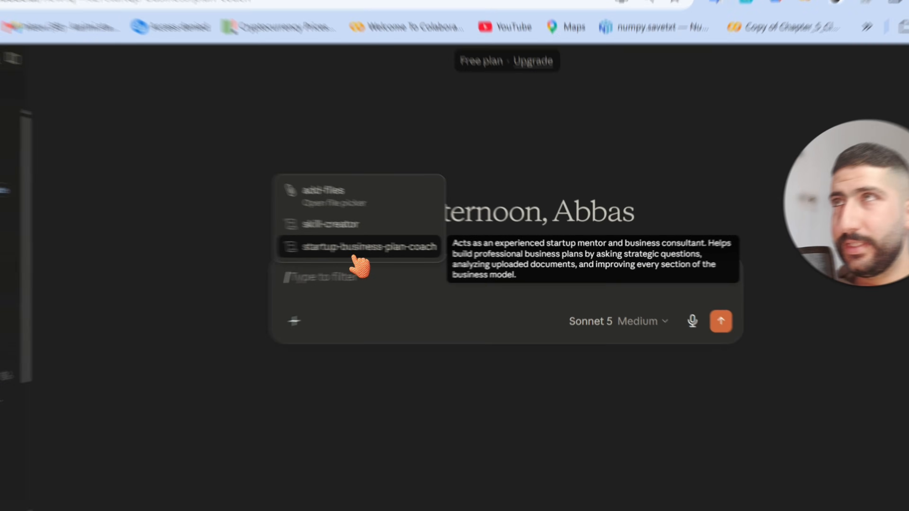
key("Return")
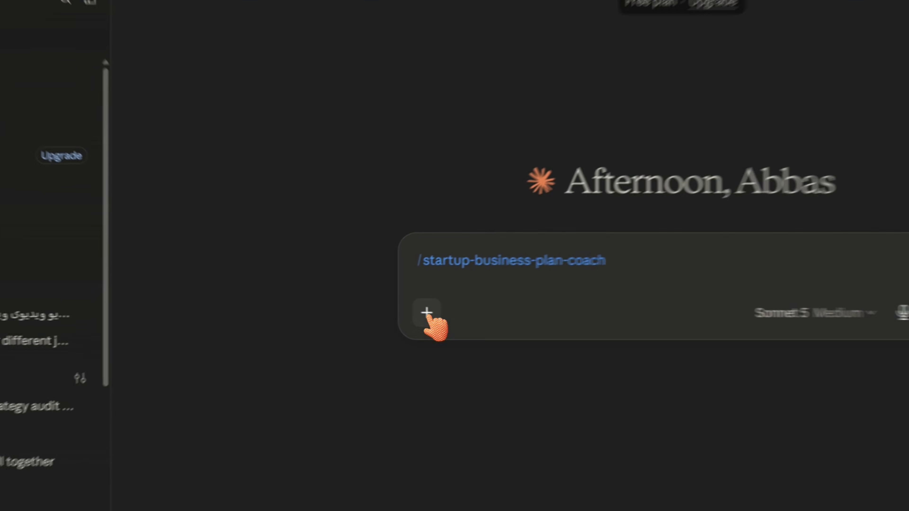
left_click(372, 306)
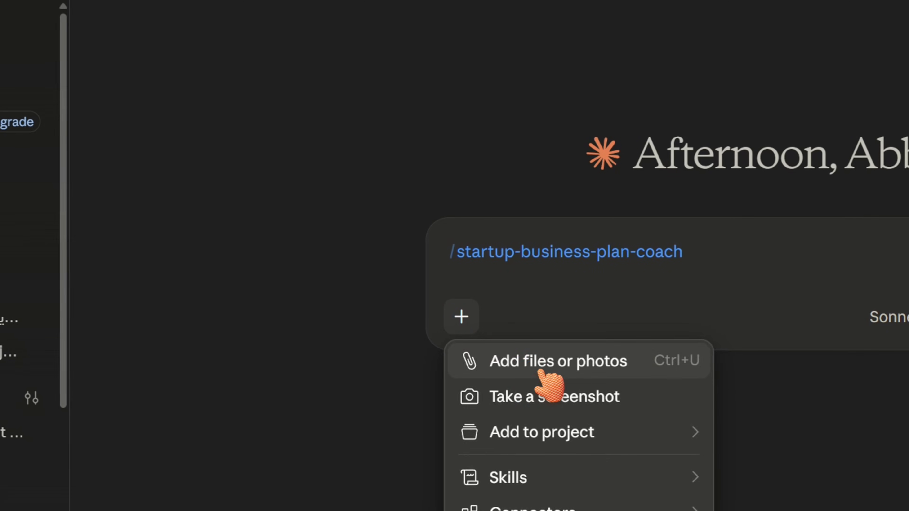
left_click(423, 330)
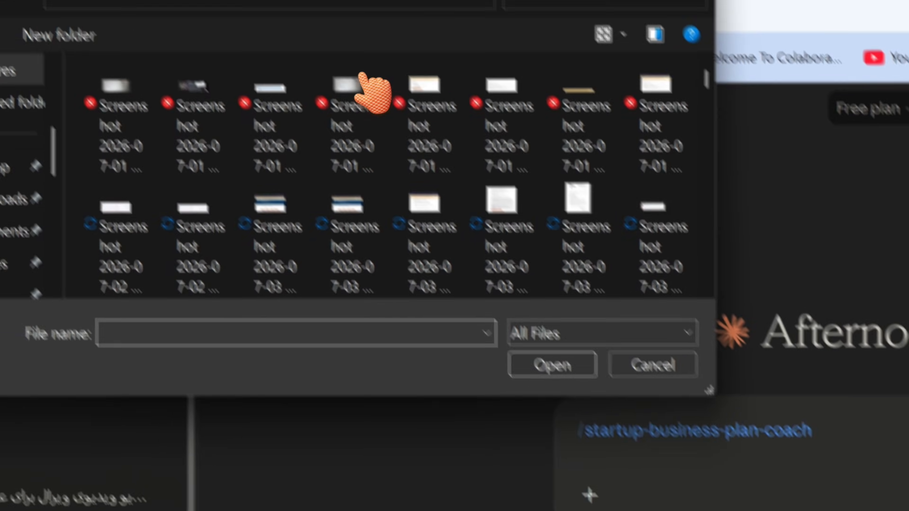
key("Escape")
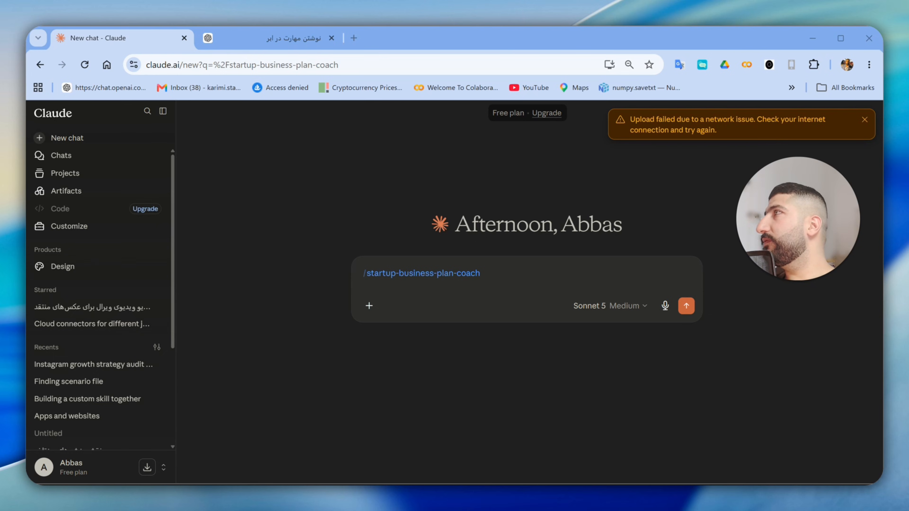
Step: Attach BUSSINESS MODEL.pdf and the market study PDF to the message and send it with the skill command
left_click_drag(48, 302, 465, 283)
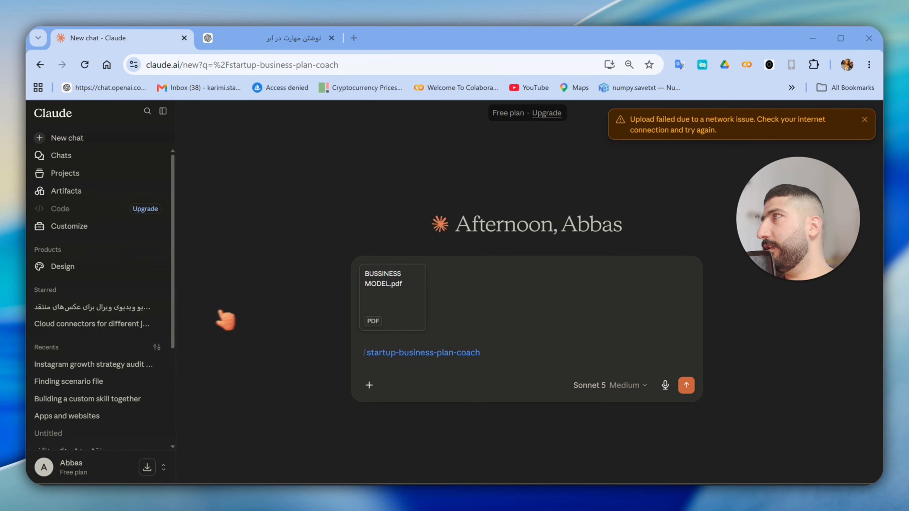
left_click_drag(21, 328, 452, 307)
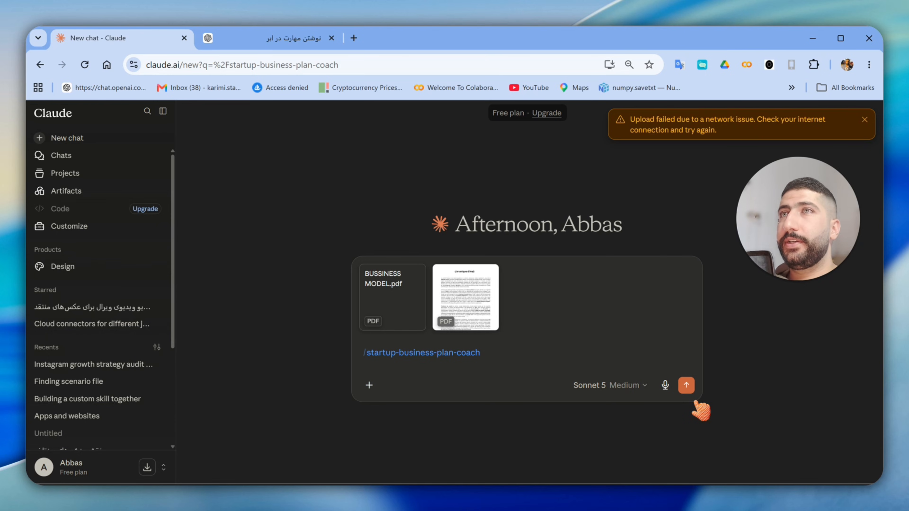
left_click(686, 385)
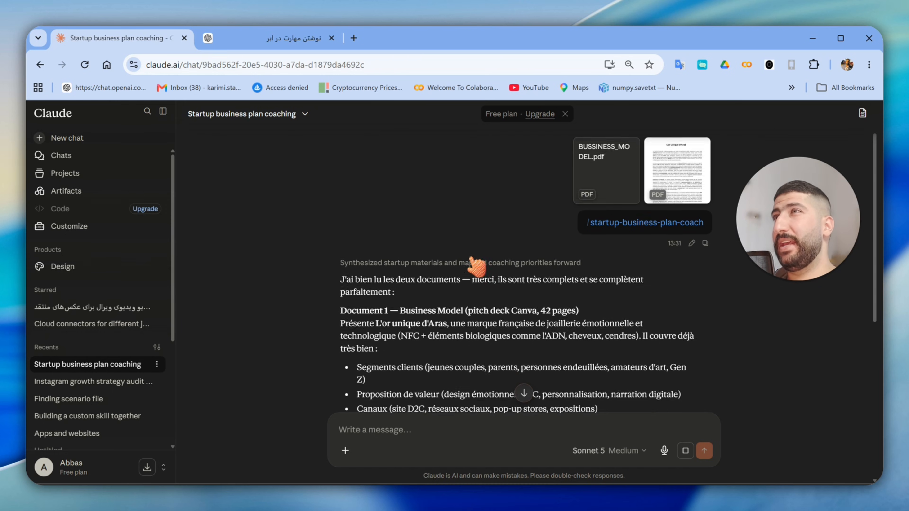
Step: Review Claude's analysis of the two uploaded documents, including the points missing for an investor business plan
scroll(476, 264, "down", 5)
scroll(512, 234, "down", 10)
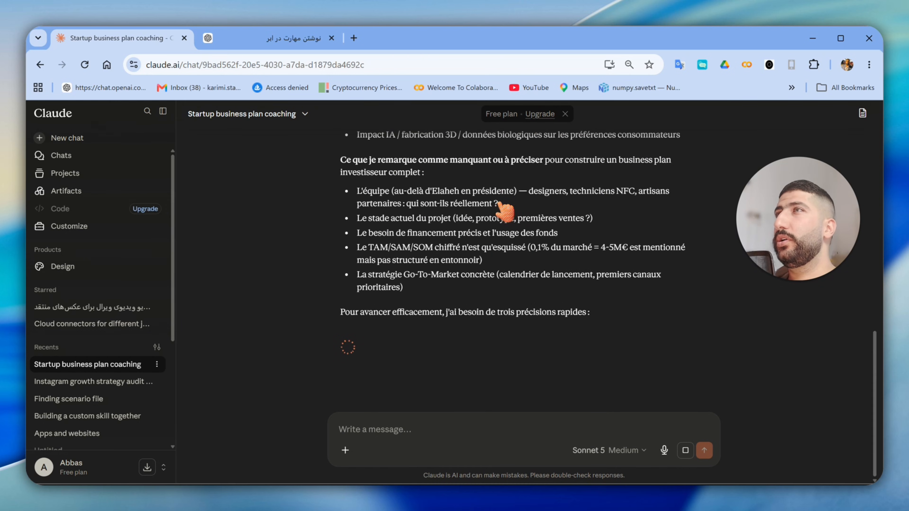
scroll(509, 231, "up", 12)
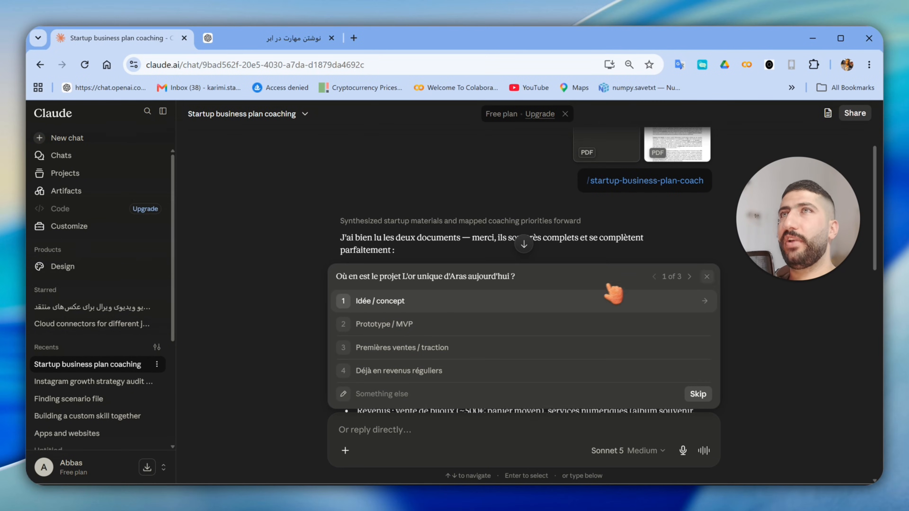
Step: Answer the coach's three questions with "Idée / concept", "Executive summary + pitch investisseur" and "Je ne sais pas encore"
key("Down")
key("Down")
key("Down")
key("Down")
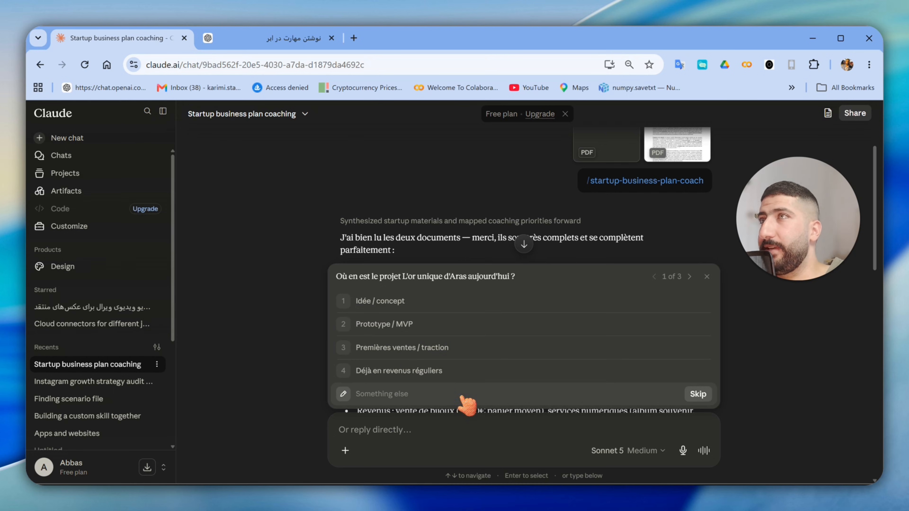
key("Up")
key("Up")
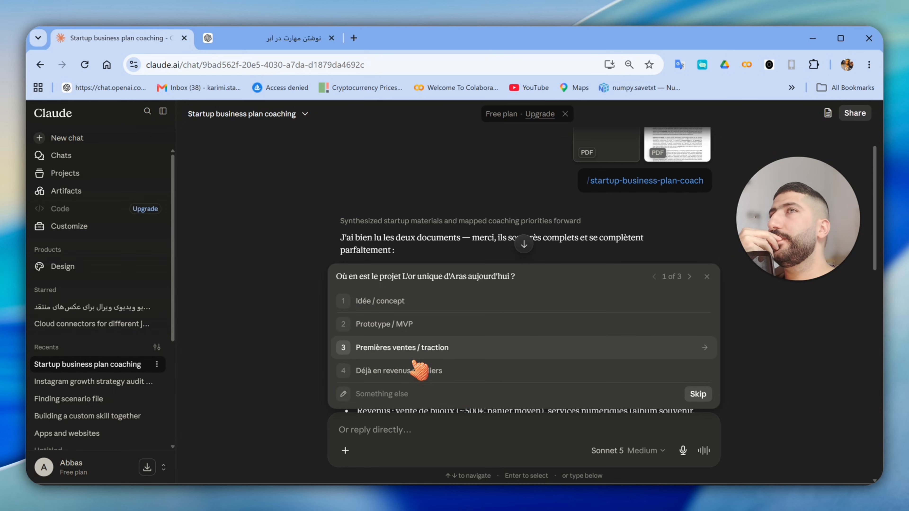
key("Up")
key("Up")
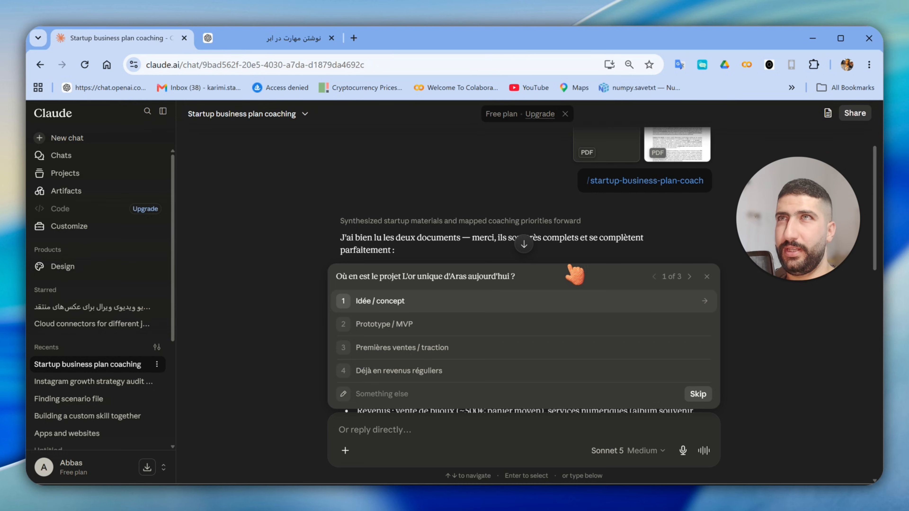
left_click(697, 301)
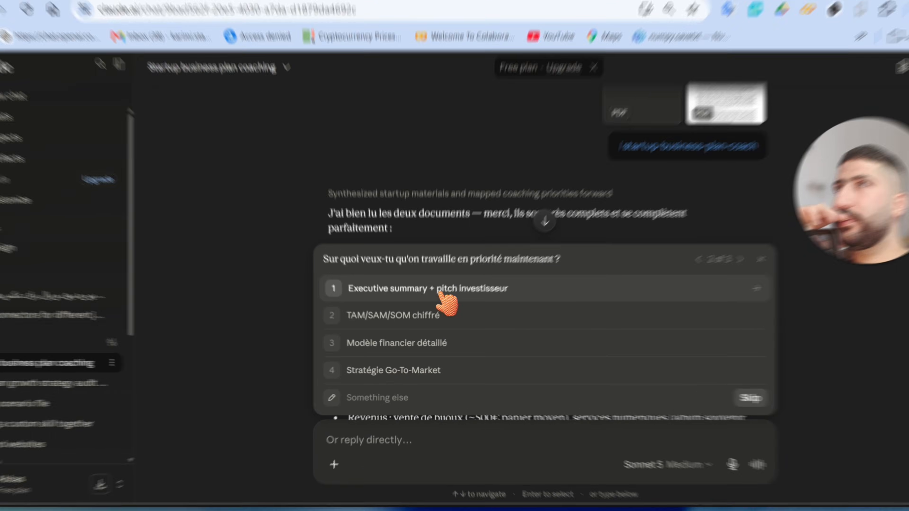
left_click(441, 293)
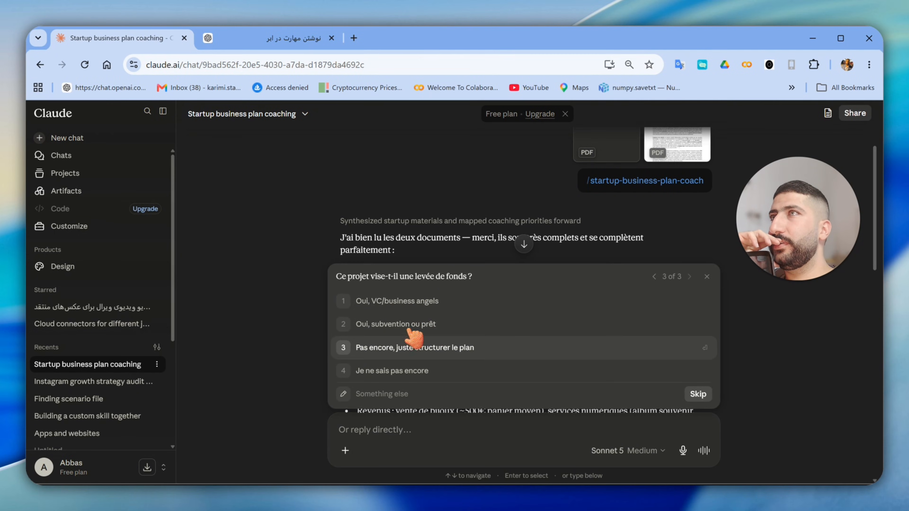
left_click(402, 379)
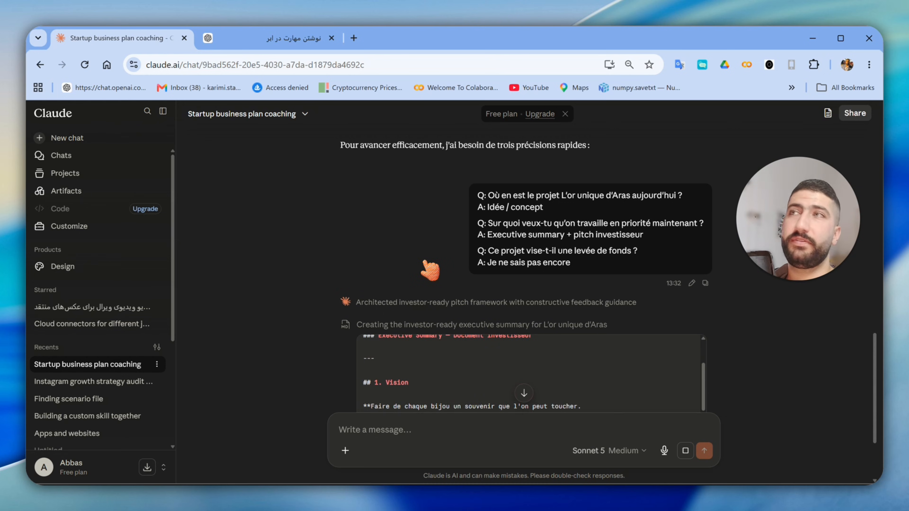
Step: Review the generated executive summary for L'or unique d'Aras, from the vision section through to the market section
scroll(465, 278, "down", 3)
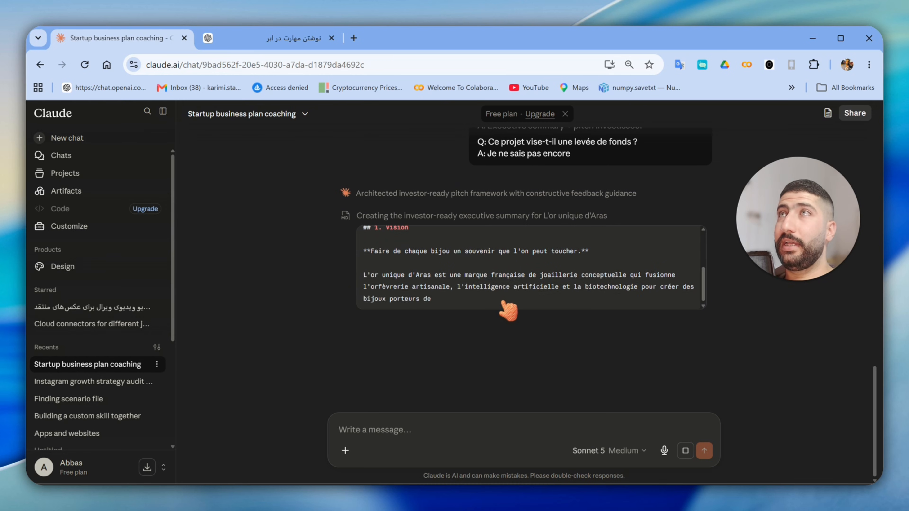
scroll(547, 261, "up", 10)
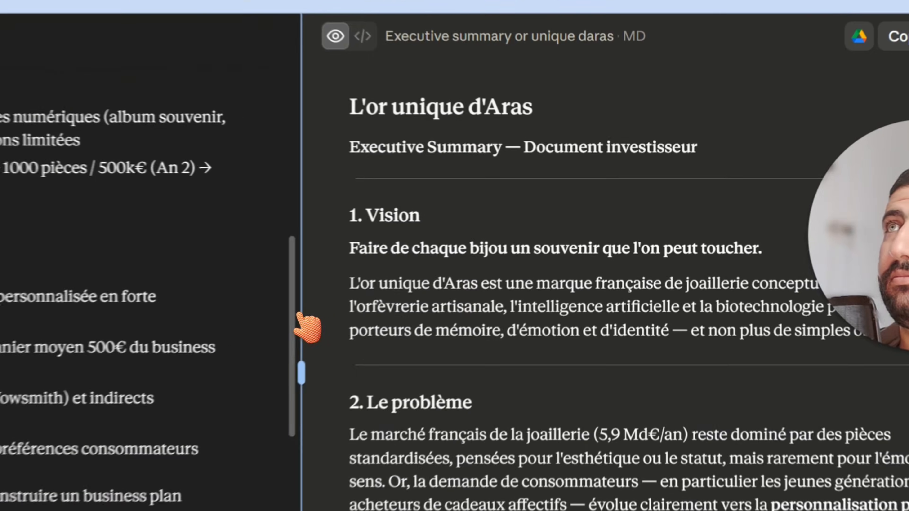
scroll(548, 203, "down", 2)
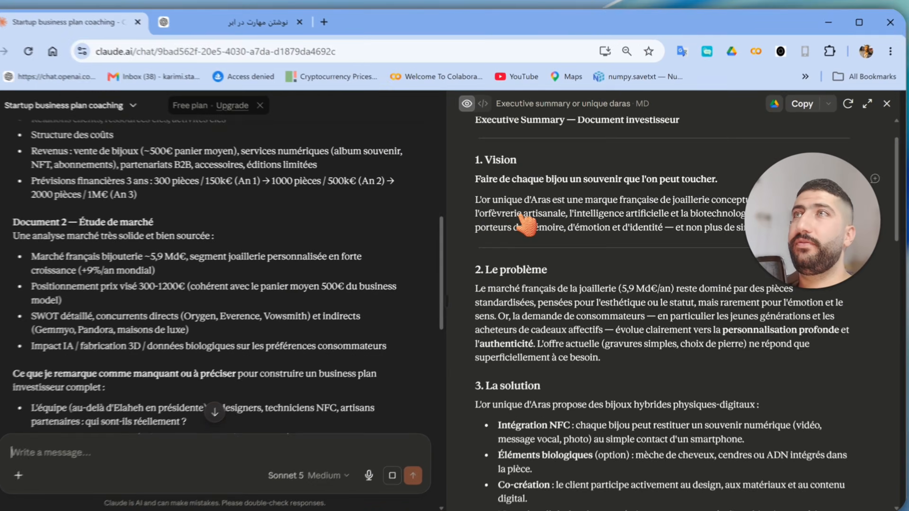
scroll(547, 256, "down", 3)
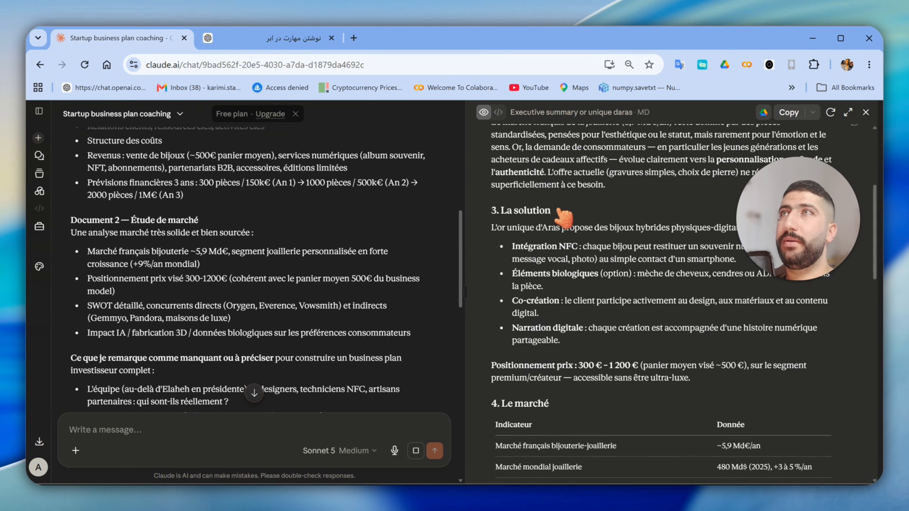
scroll(547, 256, "down", 5)
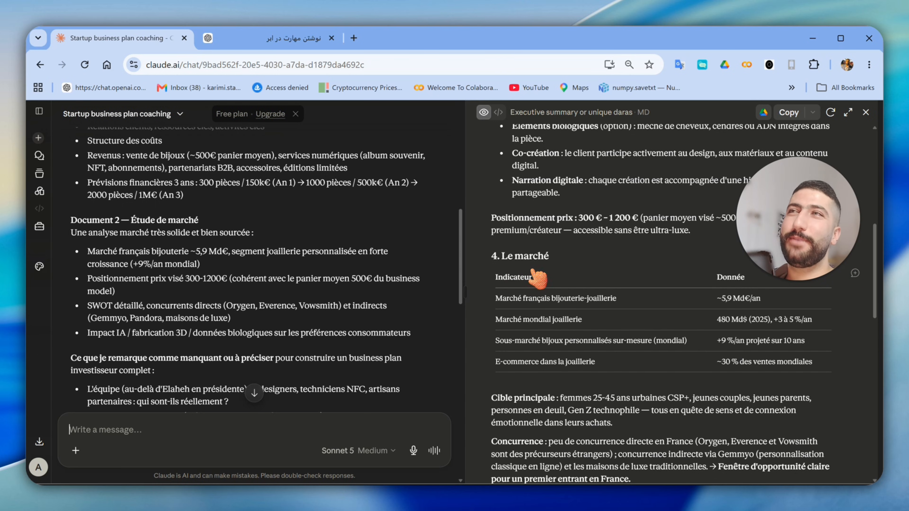
Step: Review the rest of the executive summary, from the business model section through financial projections, team and funding needs
scroll(535, 271, "down", 7)
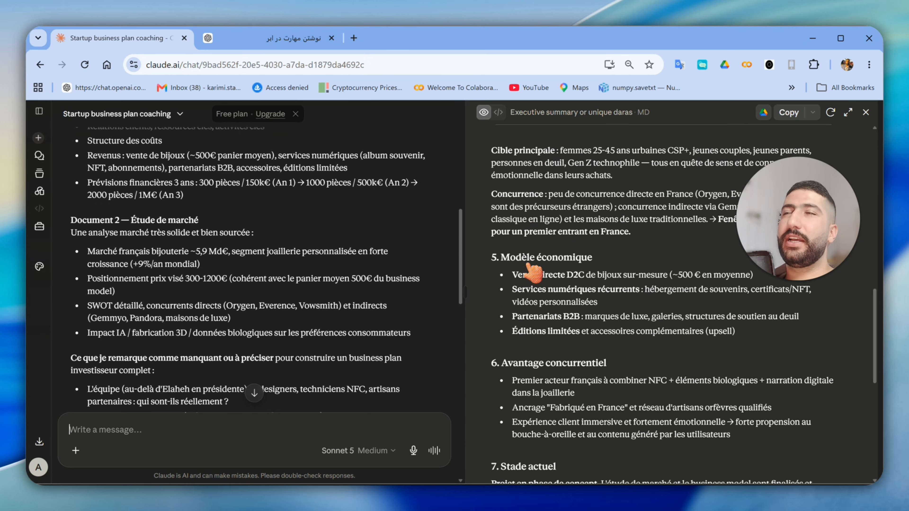
scroll(549, 274, "down", 3)
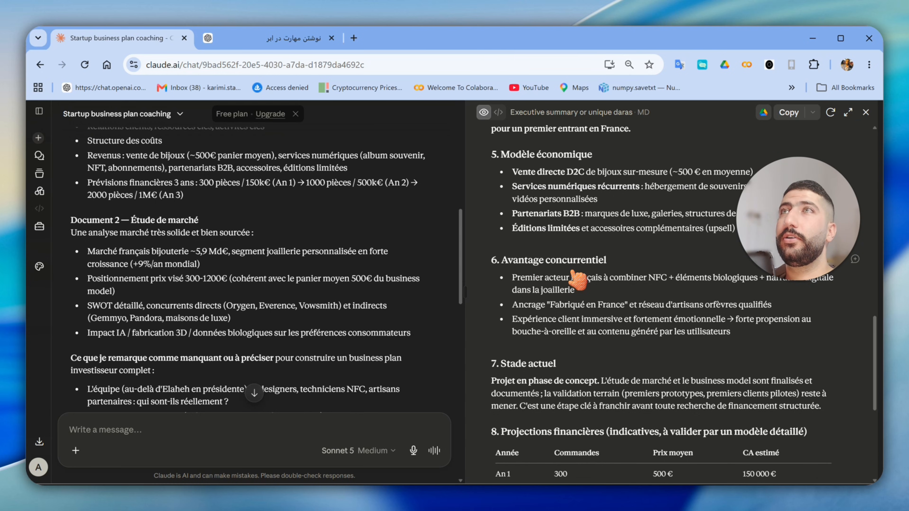
scroll(553, 283, "down", 5)
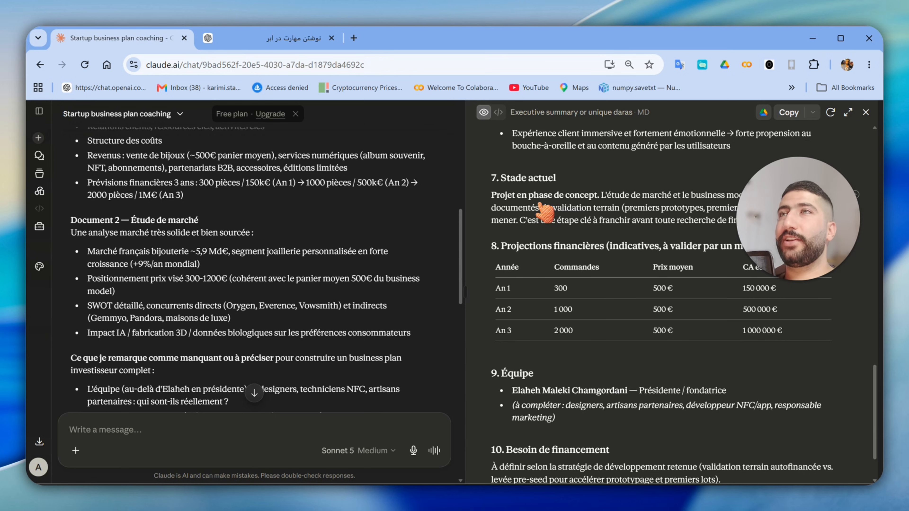
scroll(558, 200, "down", 2)
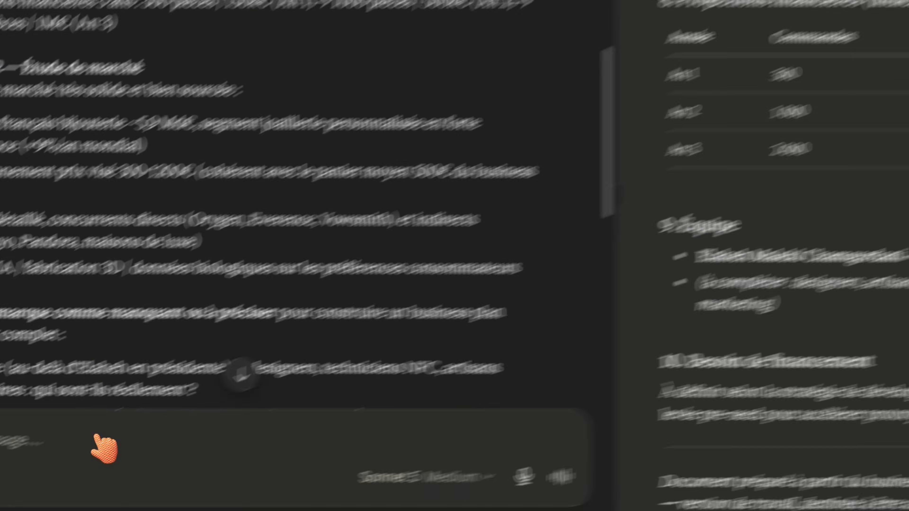
Step: Ask Claude to create the final version in English and French, specifying a complete document, not a brief one
left_click(180, 428)
type("I WANT TO TO CREATE IT IN ENGLIDH AND FRENCH AND GIVE ME THE FINAL")
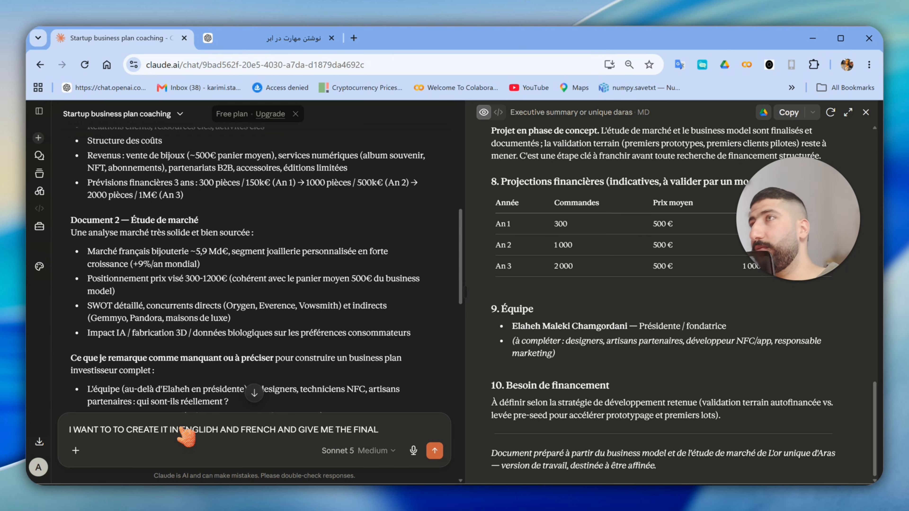
left_click(413, 450)
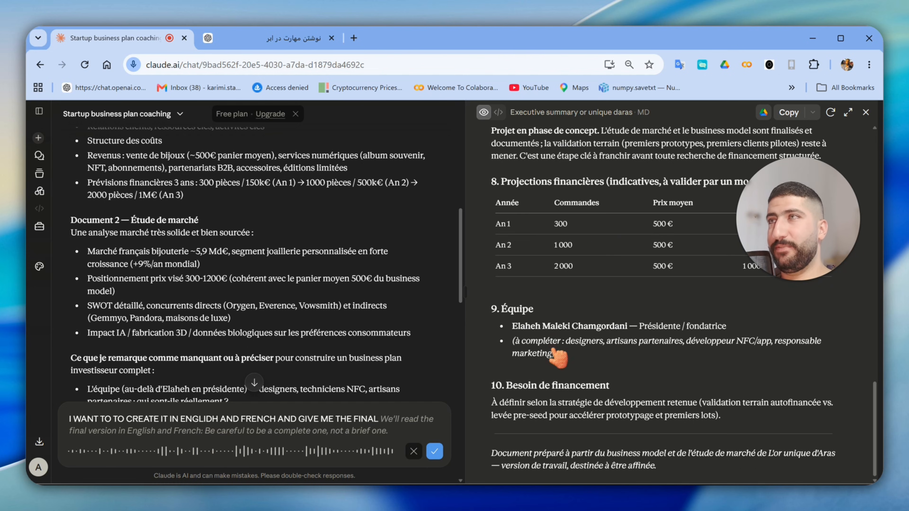
left_click(434, 450)
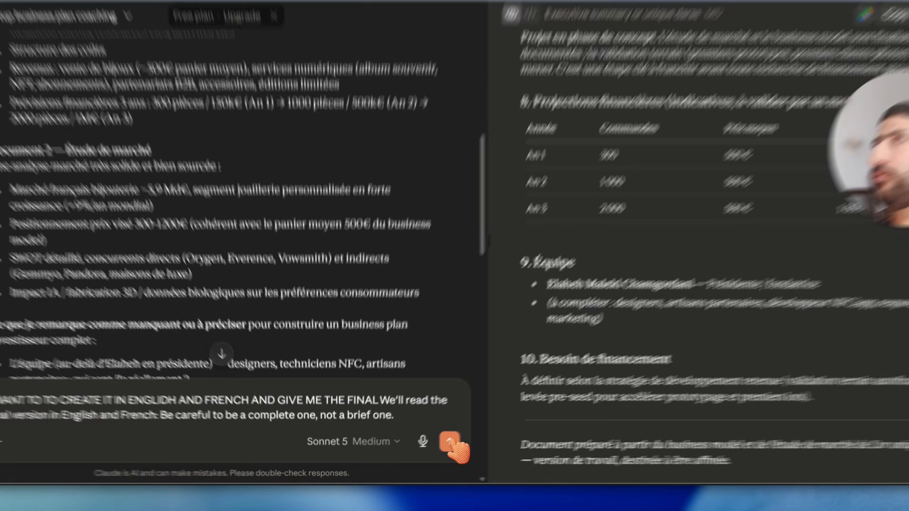
left_click(449, 442)
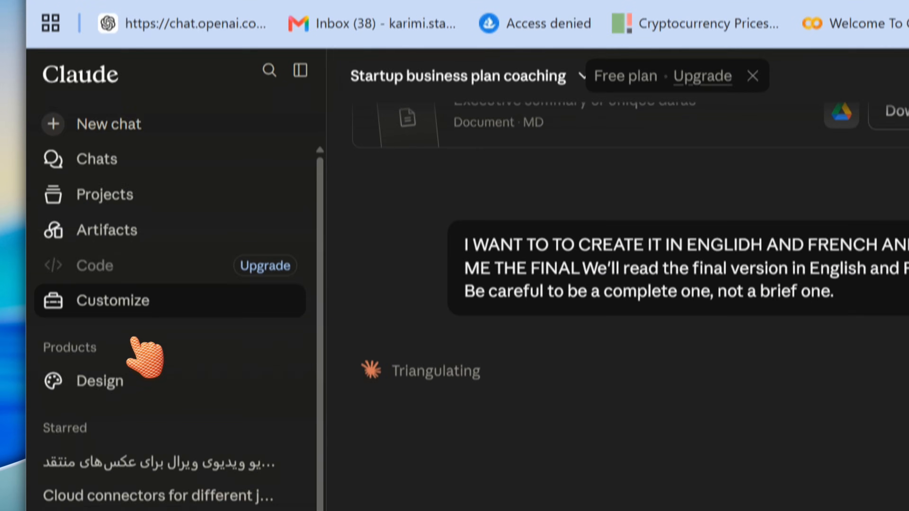
Step: Examine the startup-business-plan-coach skill's details and available actions in the customization settings, and return to the chat
left_click(132, 304)
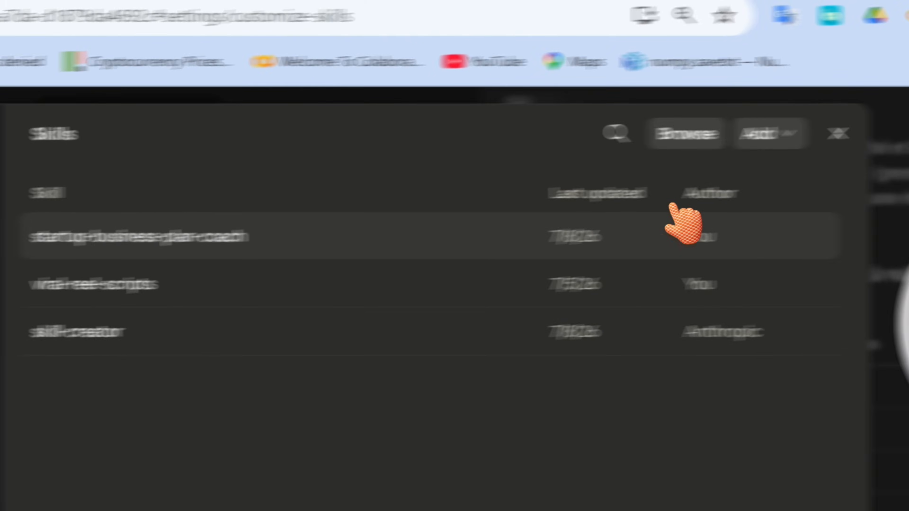
left_click(675, 229)
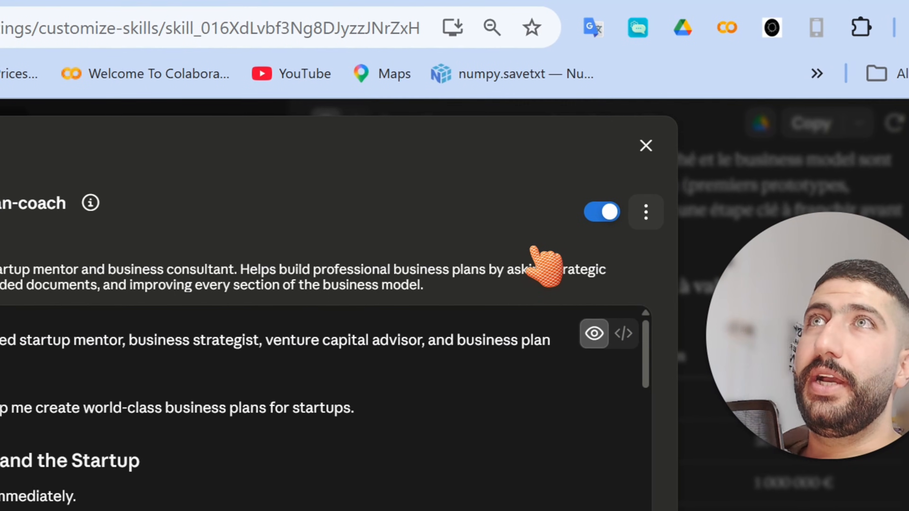
left_click(660, 211)
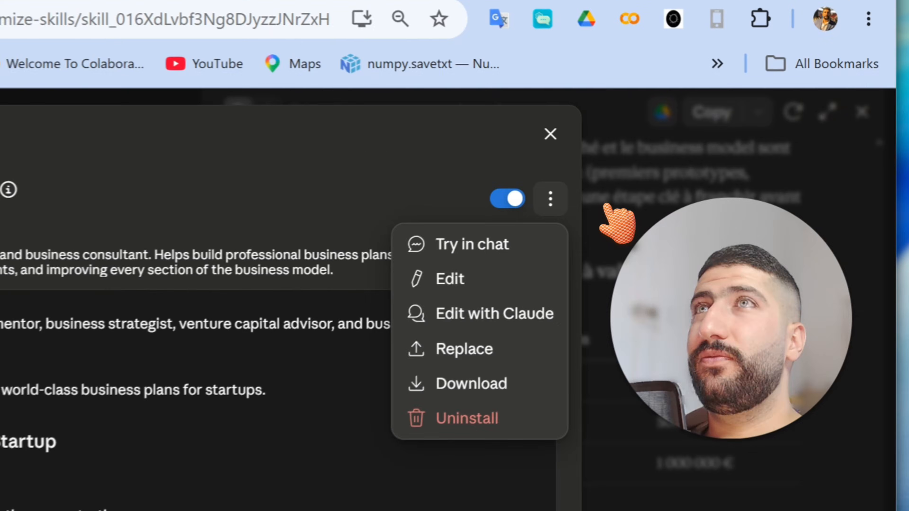
left_click(326, 203)
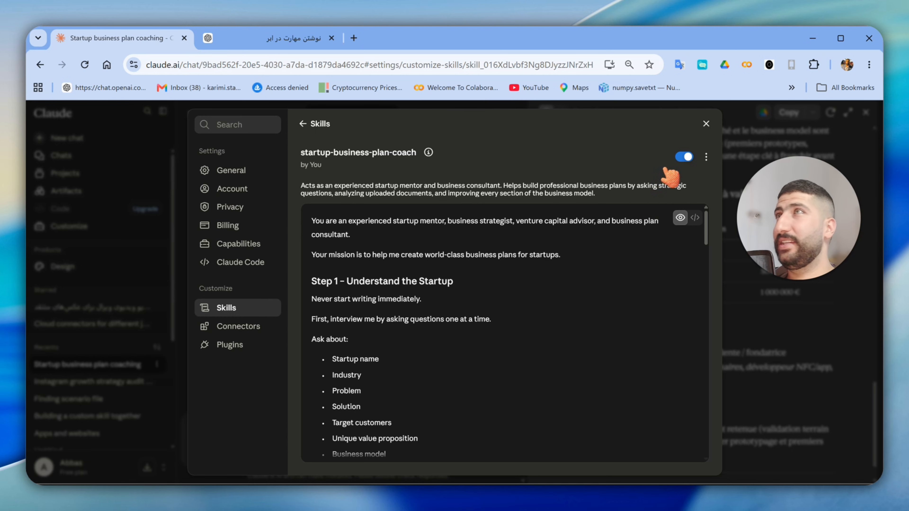
left_click(706, 124)
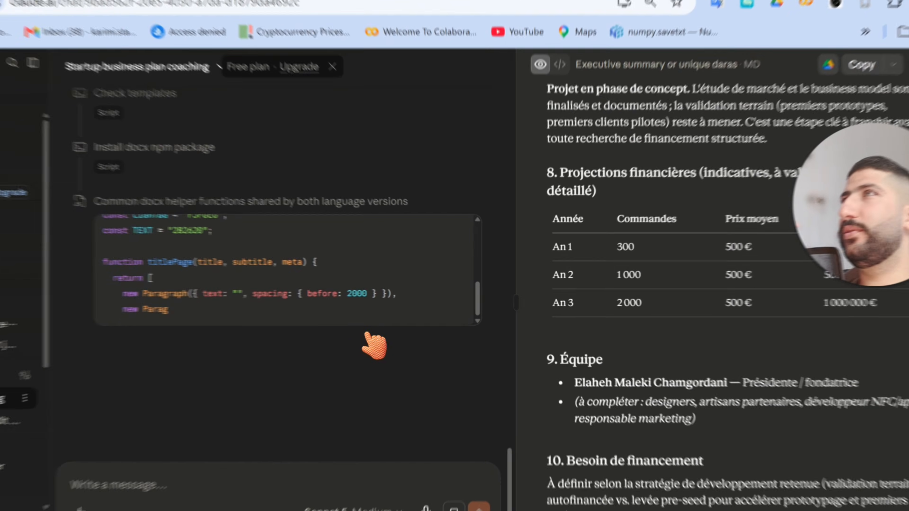
Step: Check the progress of the bilingual business plan in the chat and reread the executive summary from start to end
scroll(374, 346, "up", 5)
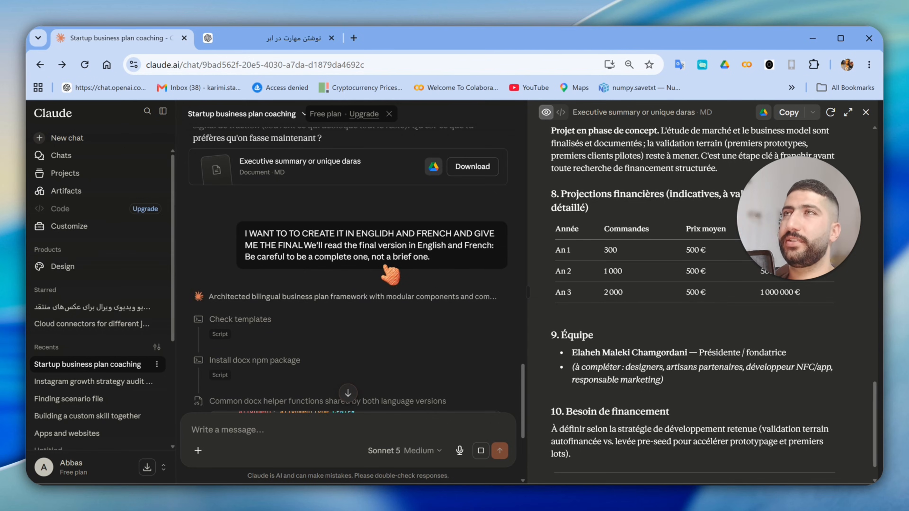
scroll(324, 267, "down", 10)
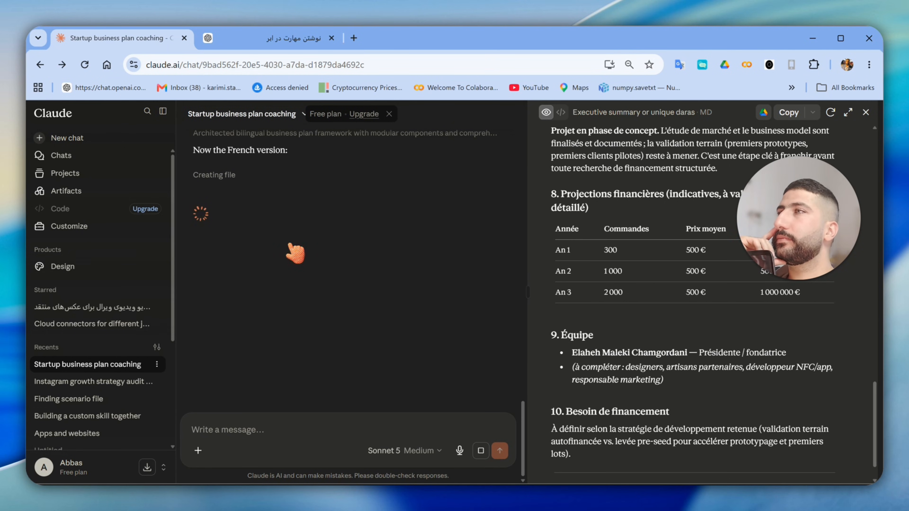
scroll(254, 265, "up", 3)
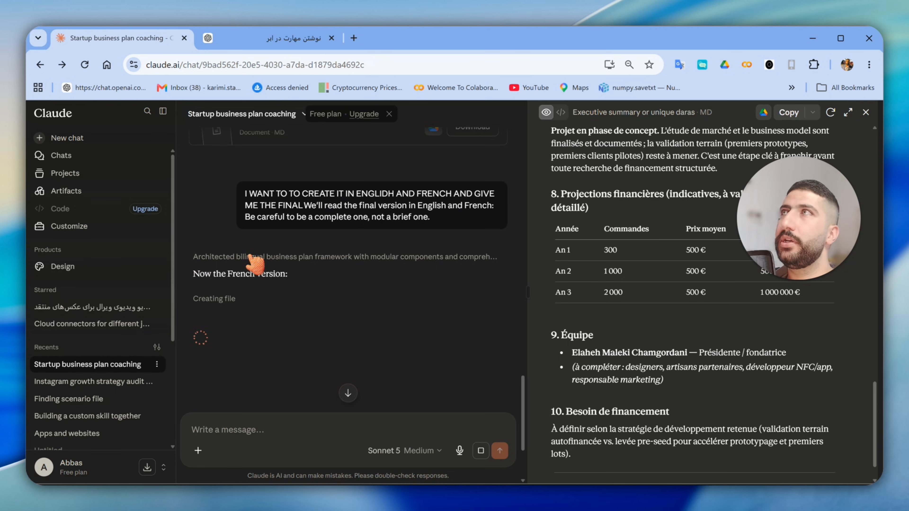
scroll(255, 264, "up", 4)
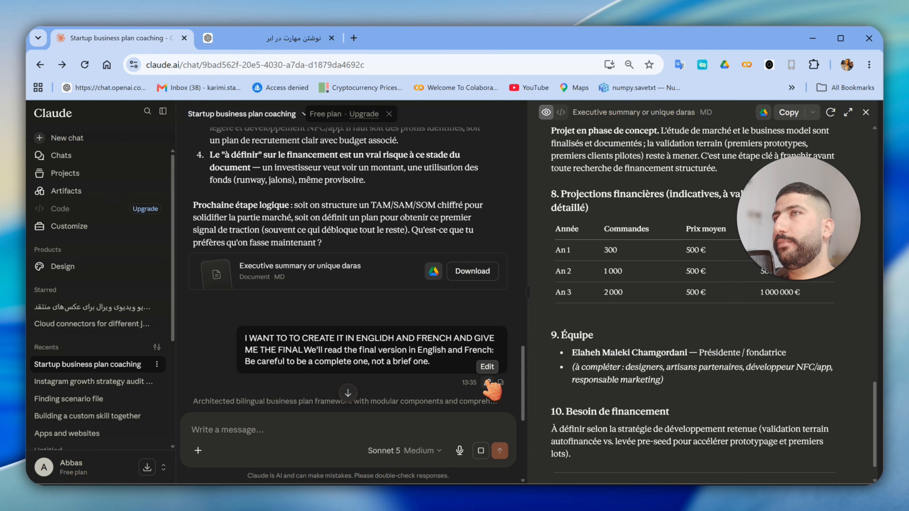
scroll(476, 372, "down", 5)
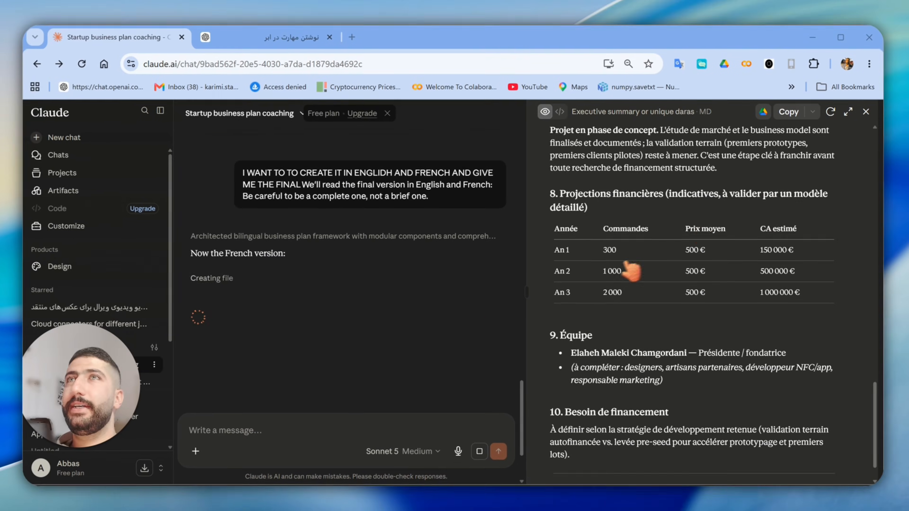
scroll(754, 218, "up", 4)
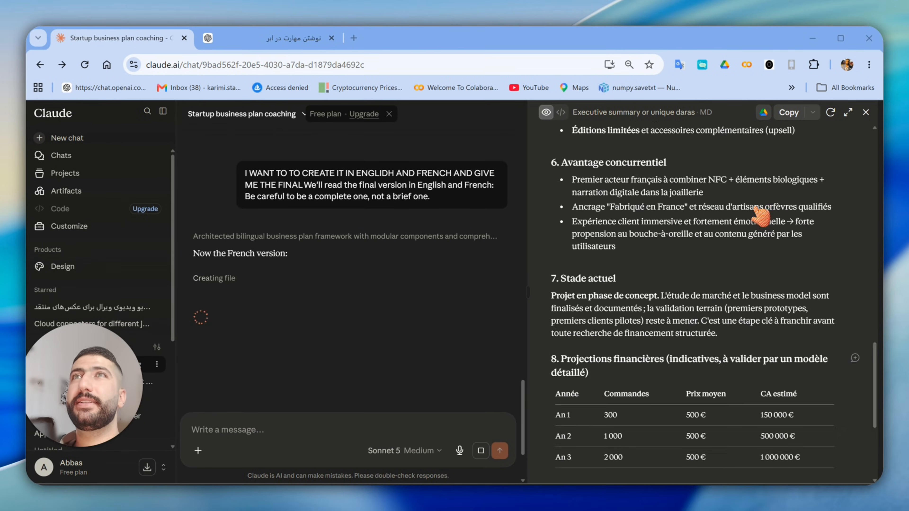
scroll(759, 214, "up", 10)
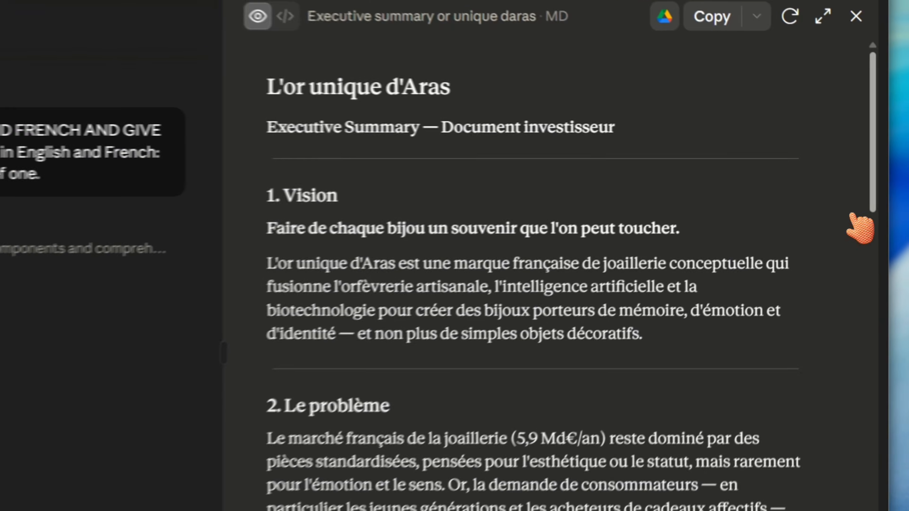
scroll(838, 143, "down", 5)
scroll(769, 133, "up", 5)
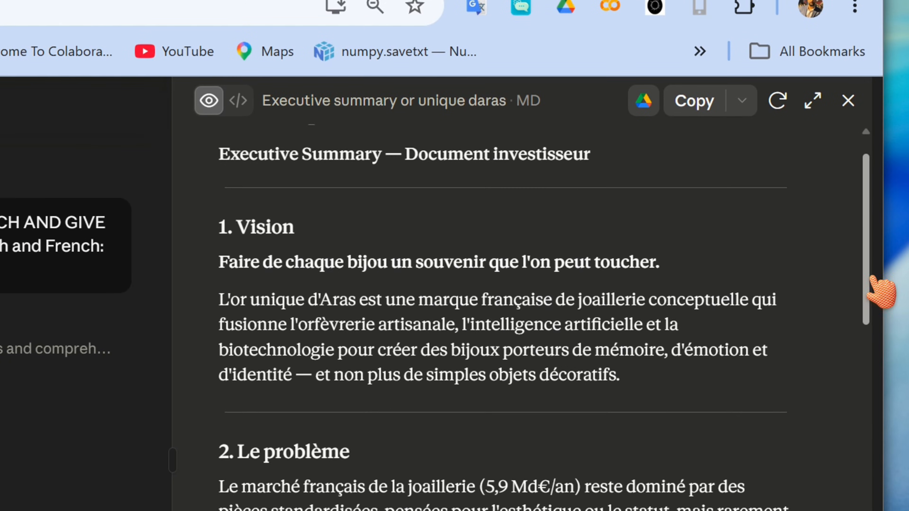
scroll(877, 286, "down", 15)
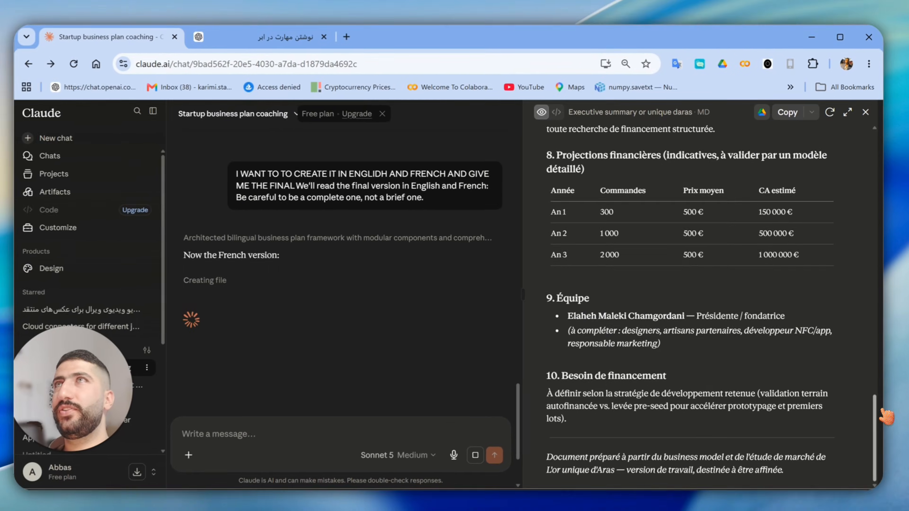
Step: Select the "3. La solution" heading and its NFC passage to examine the option for editing selected text with Claude
scroll(751, 251, "up", 12)
left_click_drag(595, 245, 789, 246)
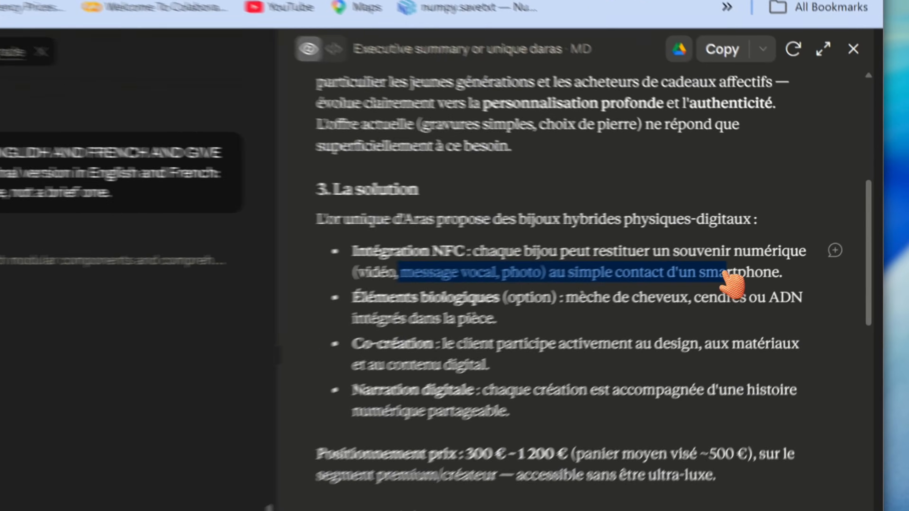
left_click_drag(726, 274, 354, 273)
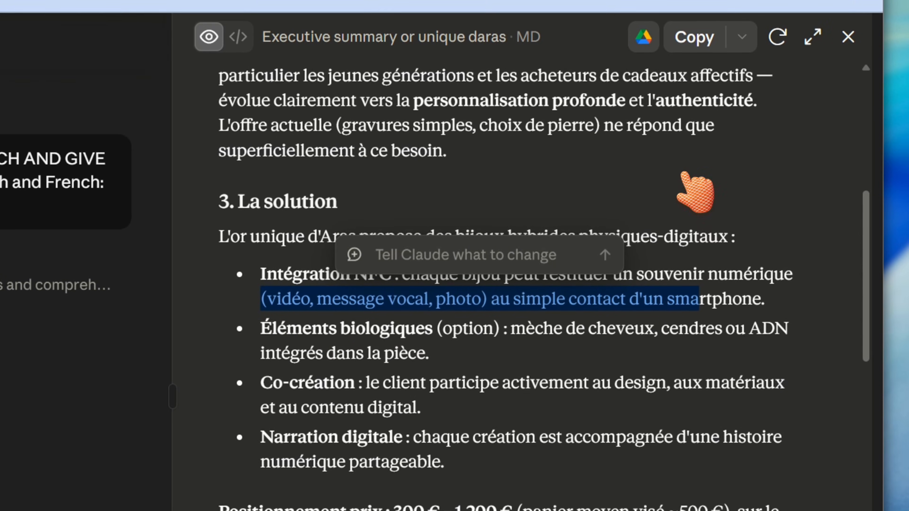
left_click(420, 291)
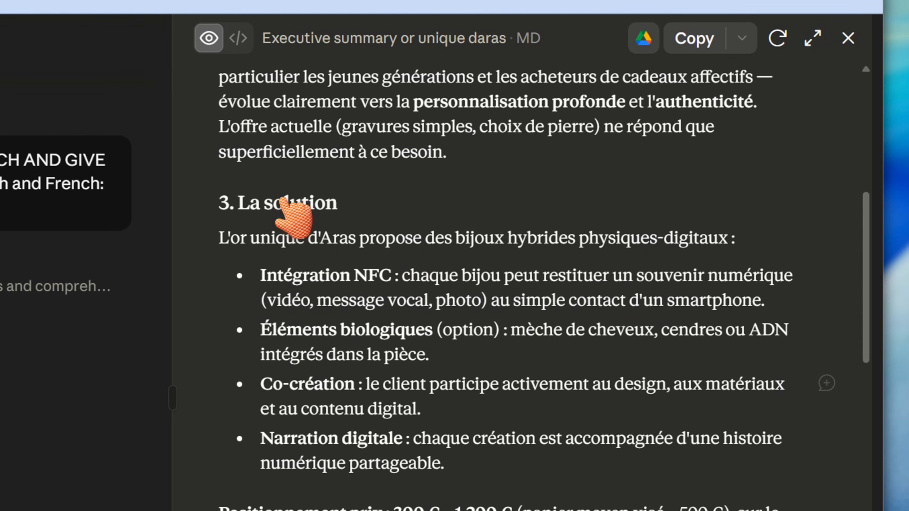
left_click_drag(237, 154, 321, 383)
left_click(417, 287)
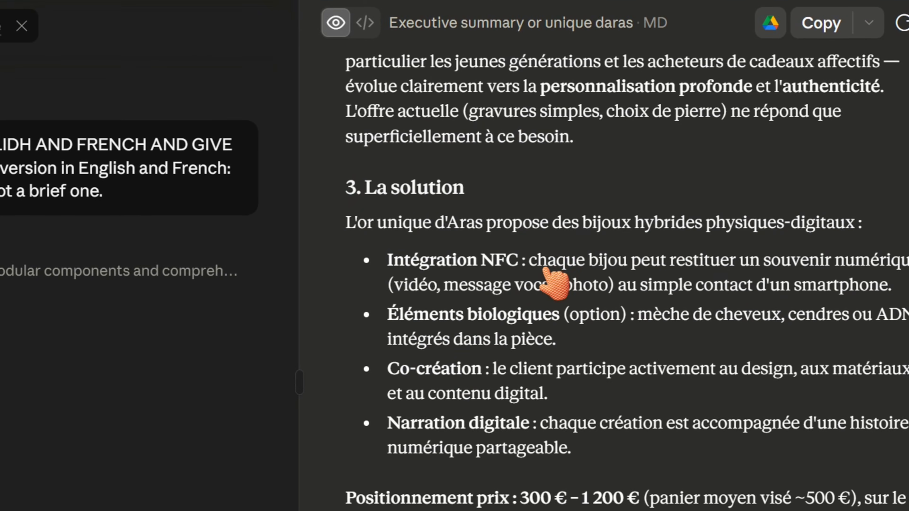
double_click(461, 189)
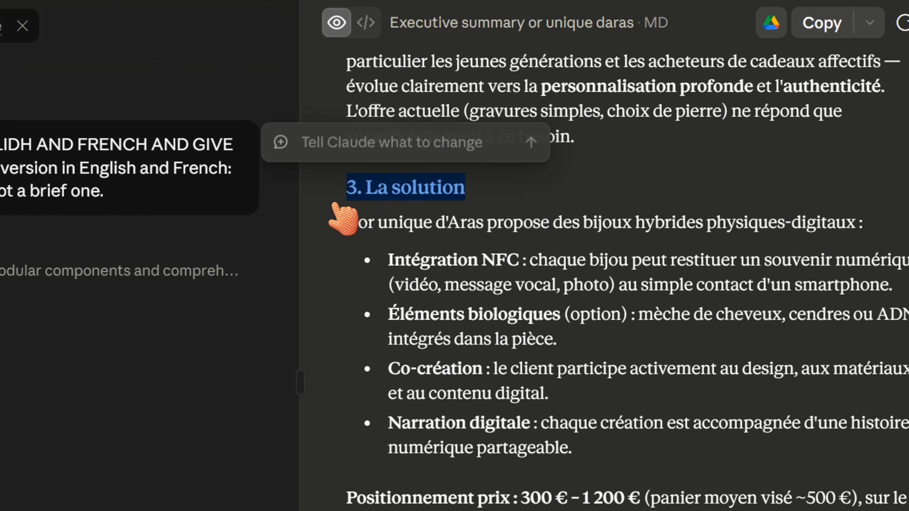
left_click(493, 315)
left_click_drag(464, 189, 350, 194)
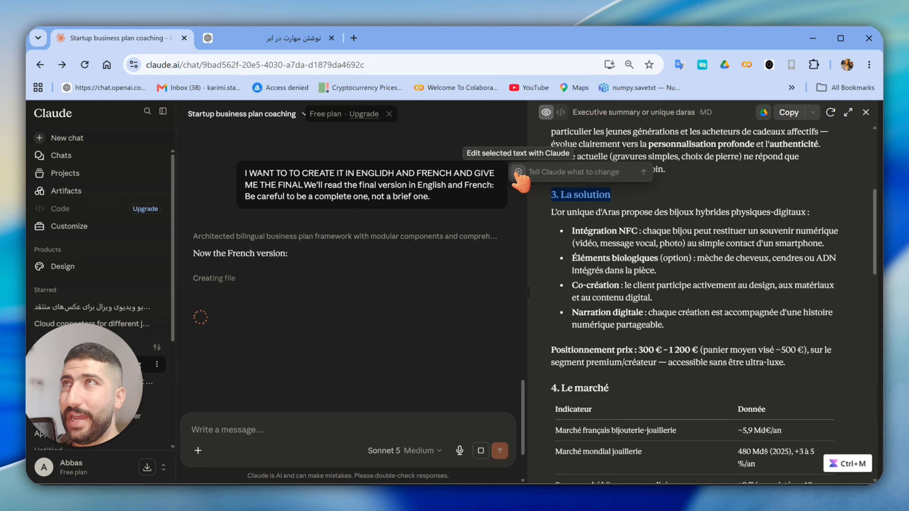
left_click(680, 187)
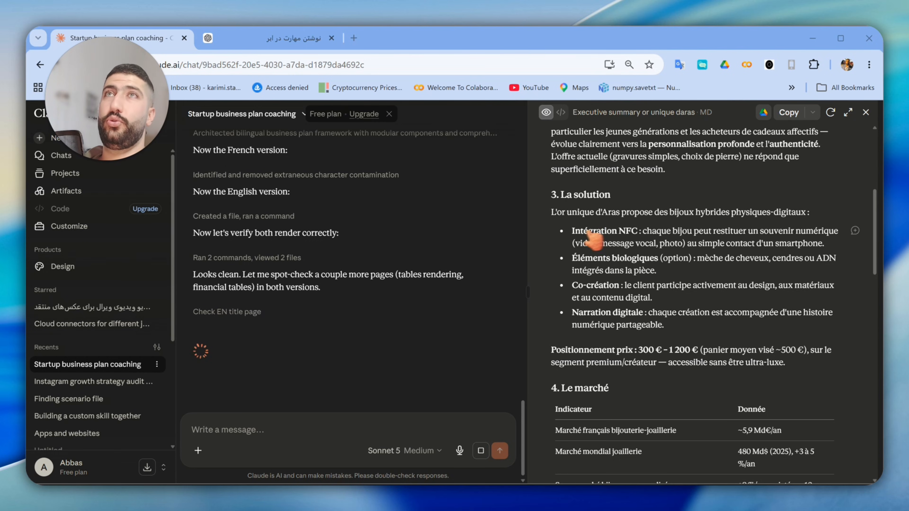
Step: Check the title page of the English business plan and download the French and English DOCX files together
scroll(866, 214, "up", 10)
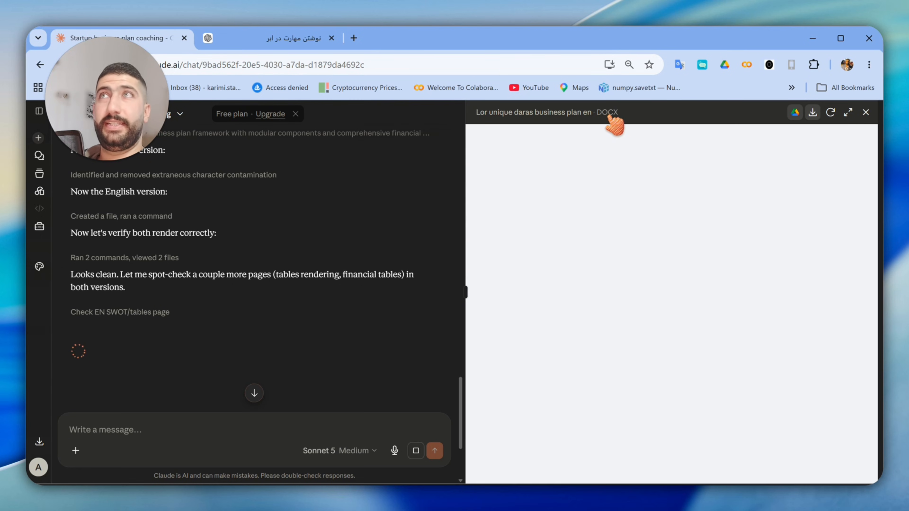
scroll(601, 133, "down", 2)
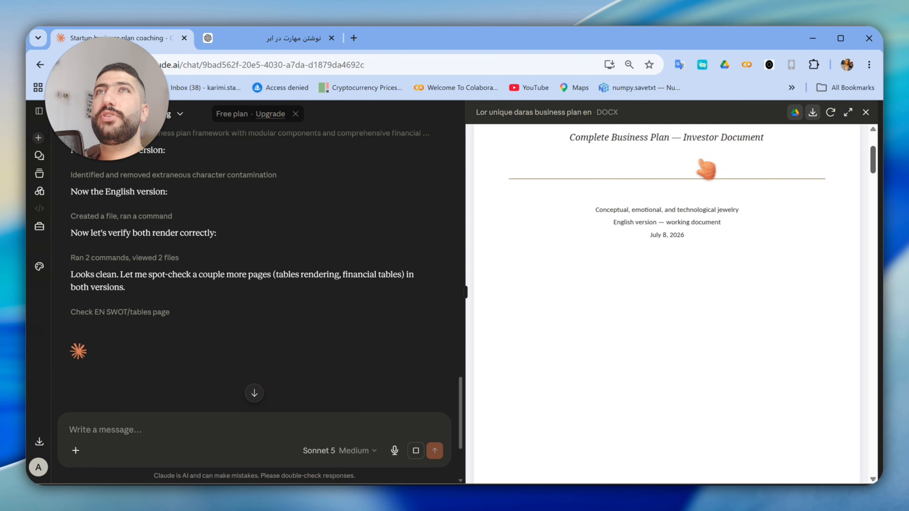
left_click_drag(872, 163, 872, 153)
left_click_drag(861, 237, 862, 206)
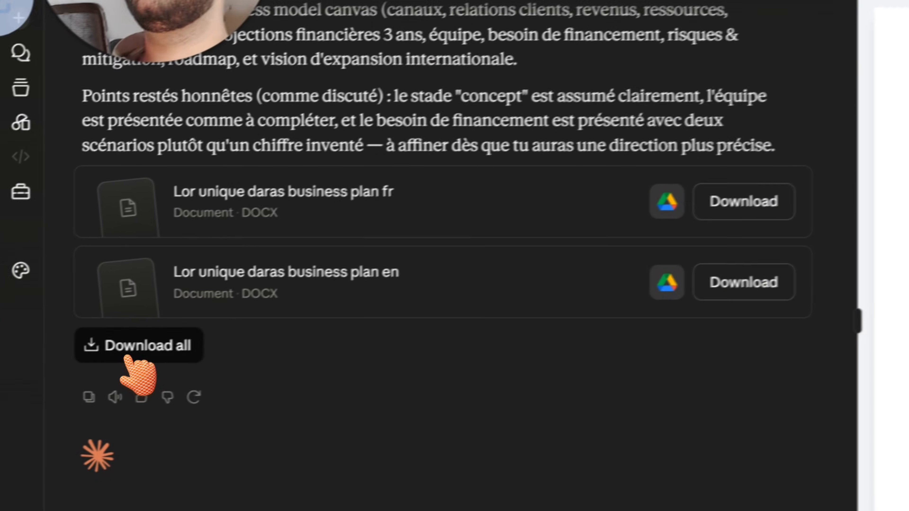
left_click(127, 345)
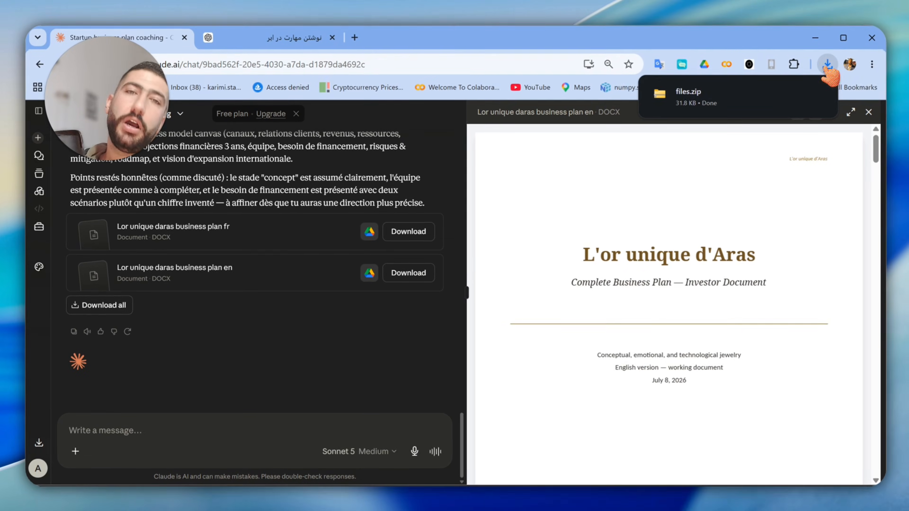